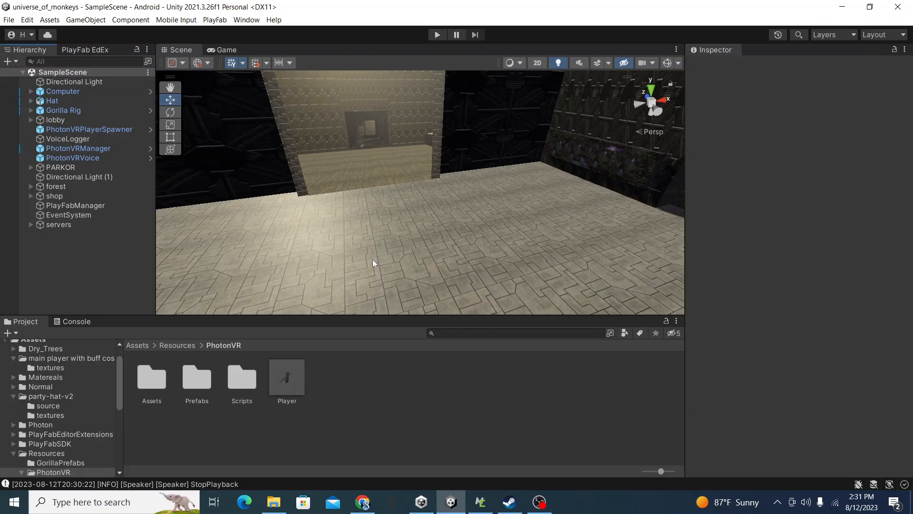
# Step: Open the Player prefab from the PhotonVR folder, examine its model from the front, and return to the scene
pyautogui.doubleClick(295, 372)
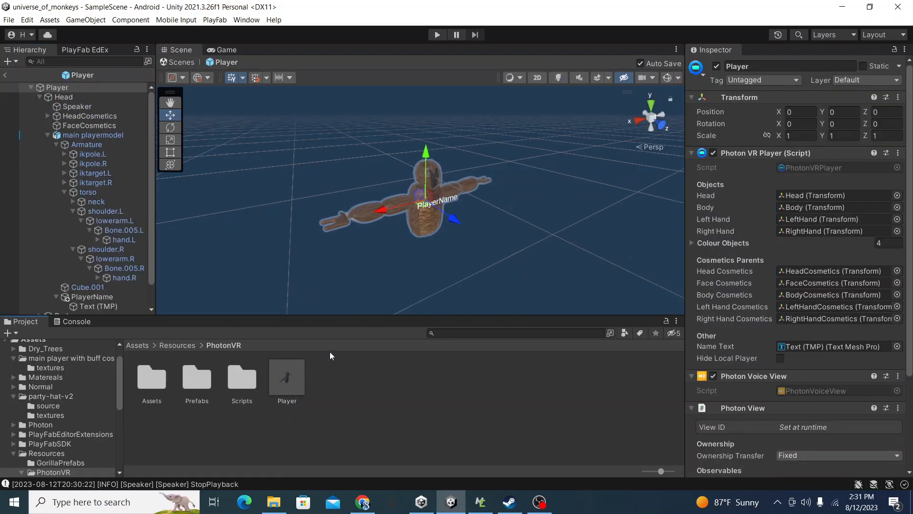
pyautogui.click(373, 292)
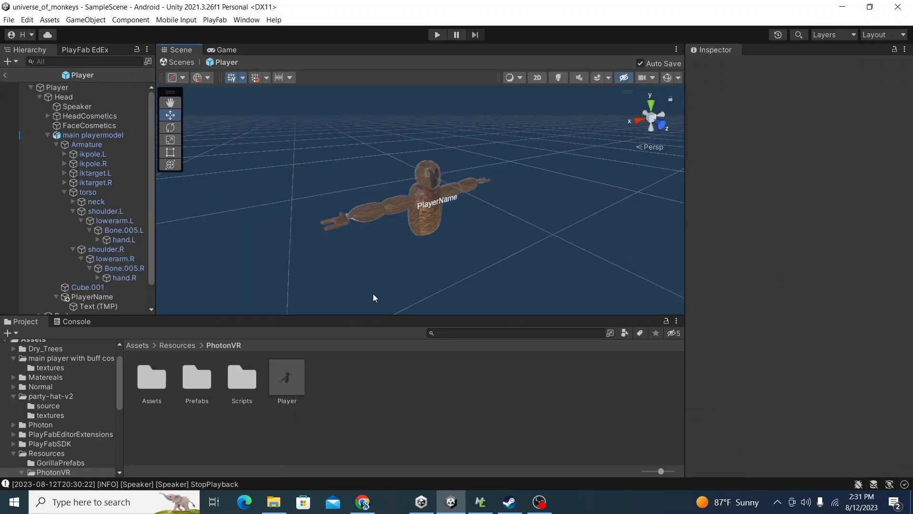
pyautogui.press('w')
pyautogui.moveTo(376, 294); pyautogui.dragTo(279, 267, button='right')
pyautogui.press('s')
pyautogui.press('w')
pyautogui.press('s')
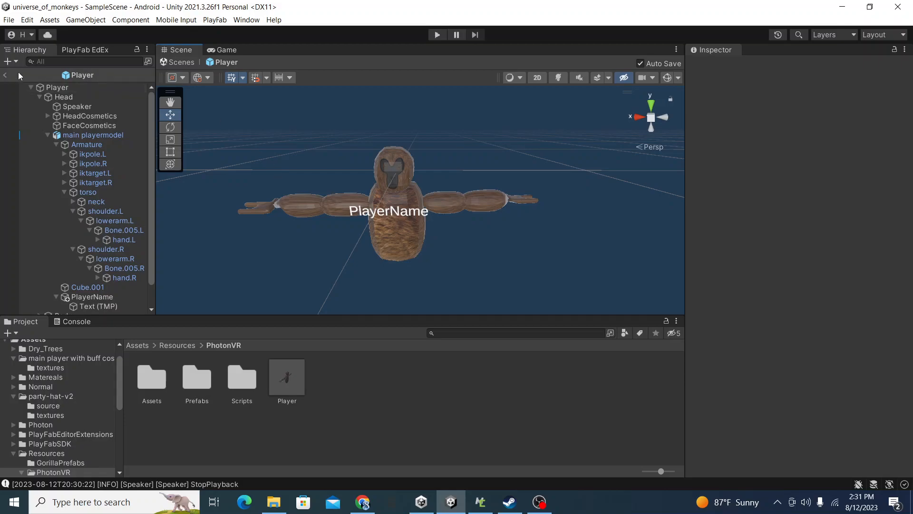
pyautogui.click(3, 74)
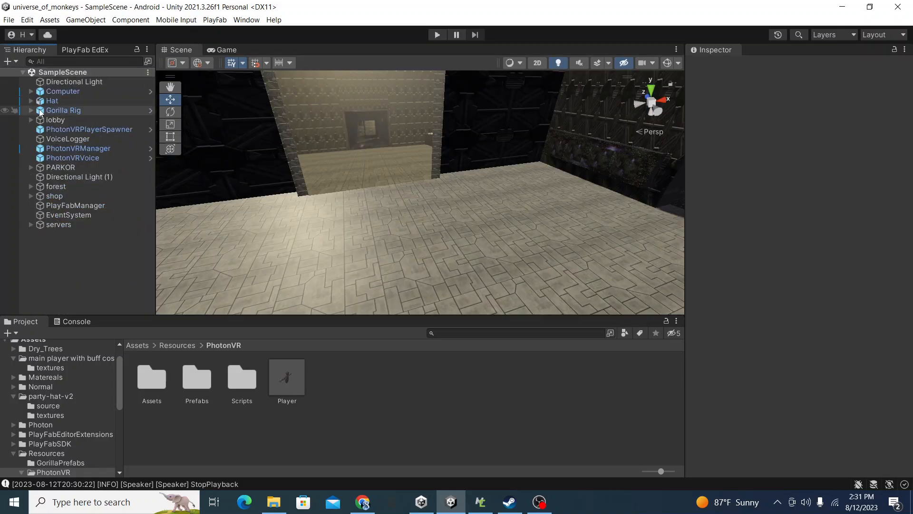
# Step: Expand the Gorilla Rig and inspect the settings of its two Sphere objects
pyautogui.click(31, 110)
pyautogui.click(67, 119)
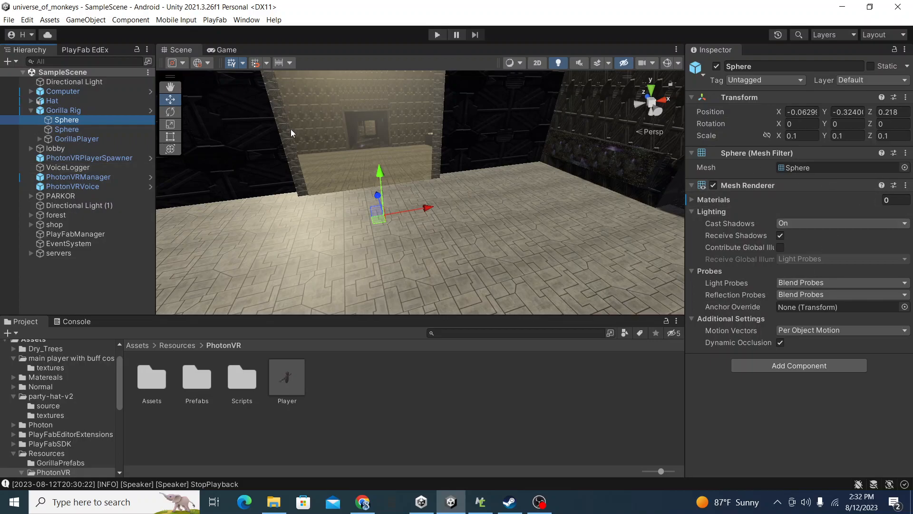
pyautogui.click(95, 129)
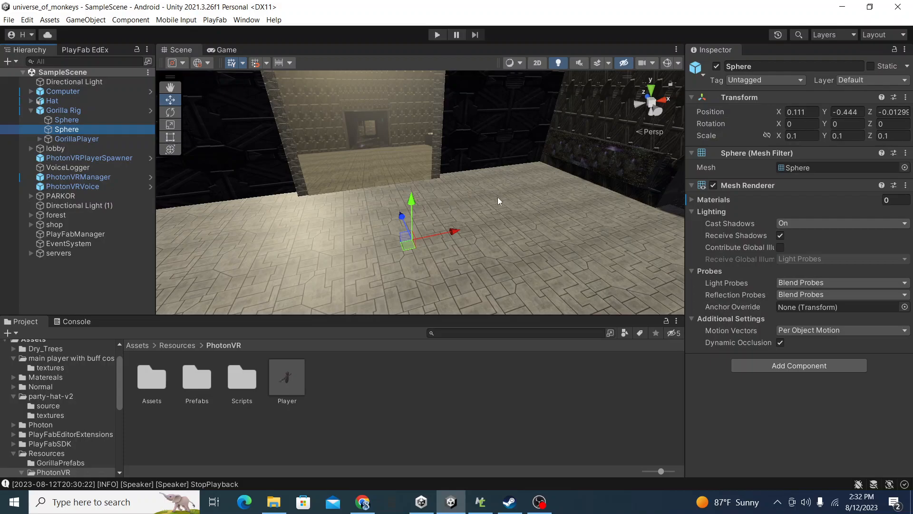
# Step: Enable the Mesh Renderer on the forest's grass (1) object and set its Materials count to 0
pyautogui.moveTo(561, 239); pyautogui.dragTo(533, 178, button='right')
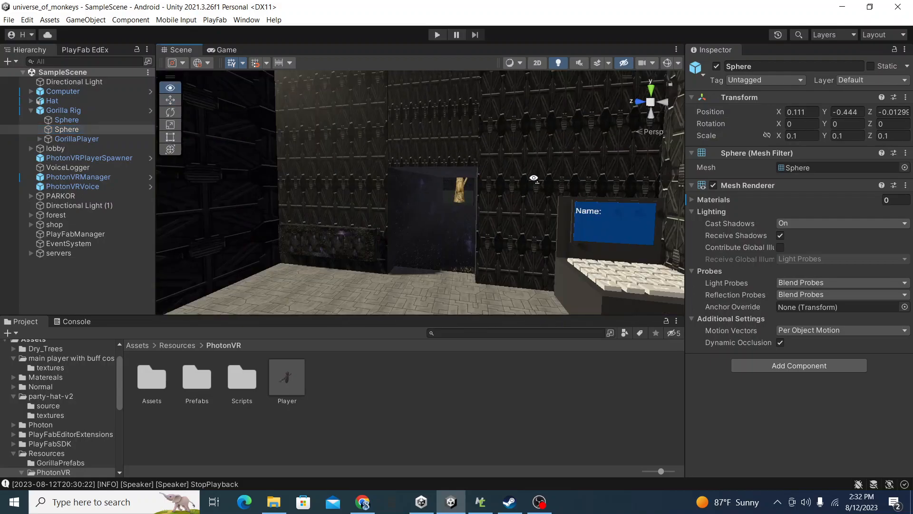
pyautogui.moveTo(554, 148); pyautogui.dragTo(465, 125, button='right')
pyautogui.click(440, 109)
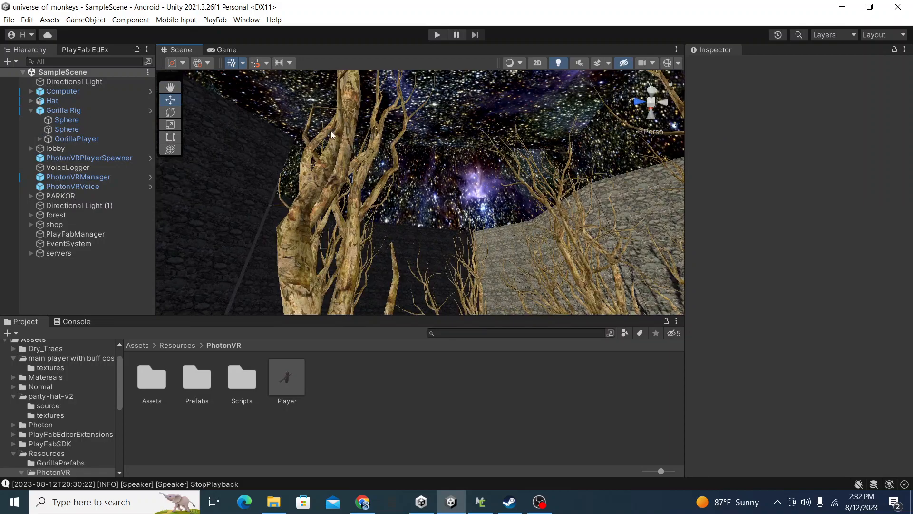
pyautogui.click(31, 215)
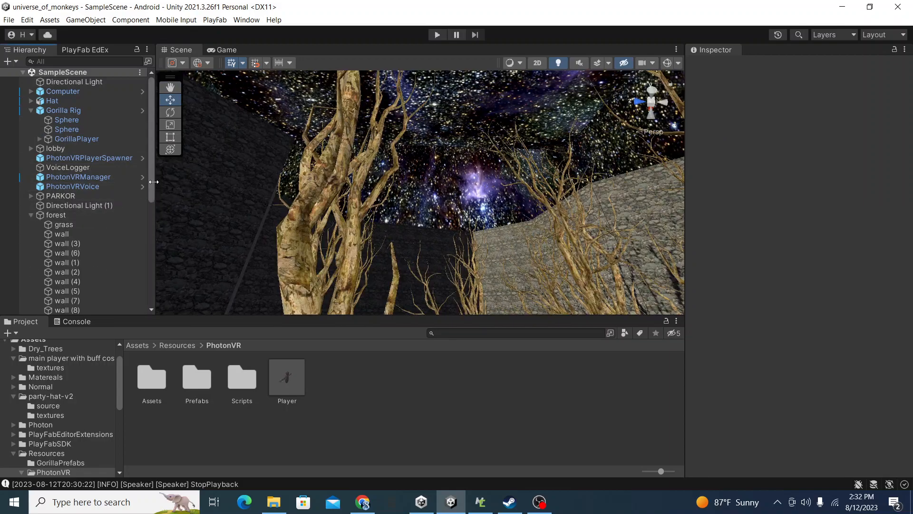
pyautogui.moveTo(150, 183); pyautogui.dragTo(138, 317)
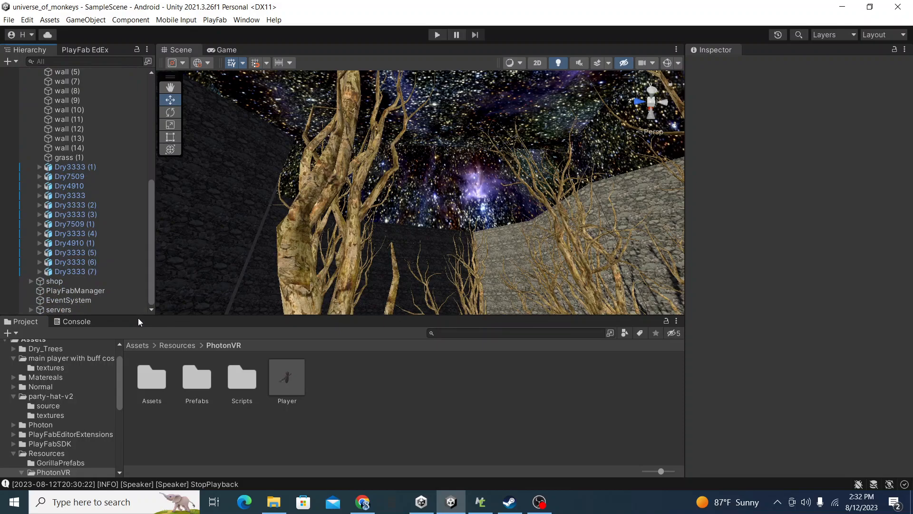
pyautogui.click(89, 160)
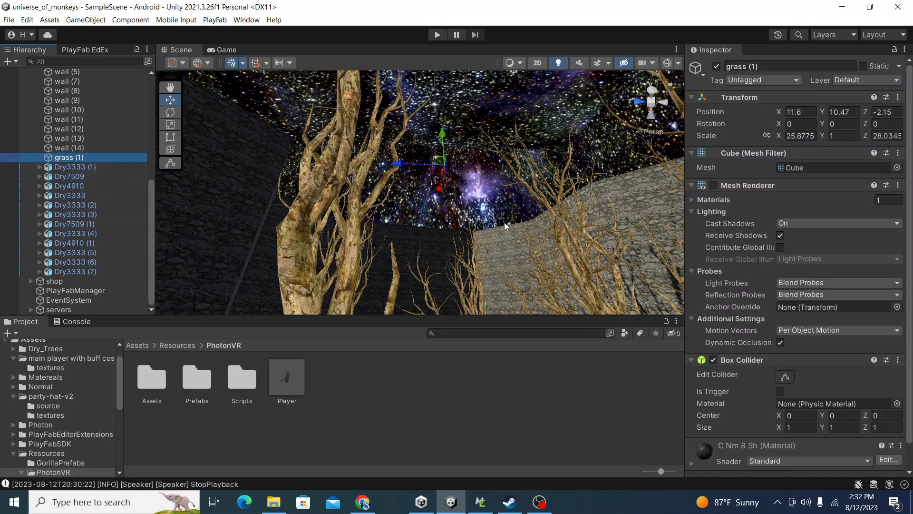
pyautogui.click(713, 185)
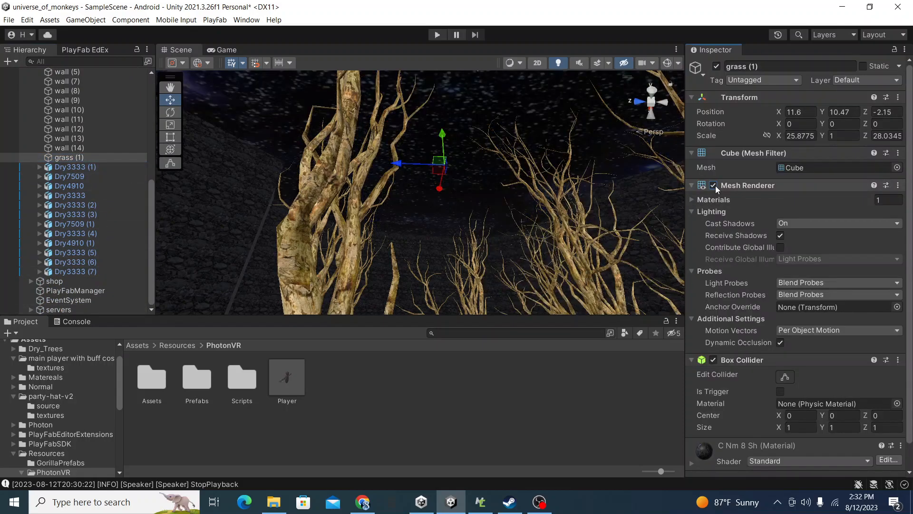
pyautogui.press('a')
pyautogui.moveTo(425, 210); pyautogui.dragTo(504, 143, button='right')
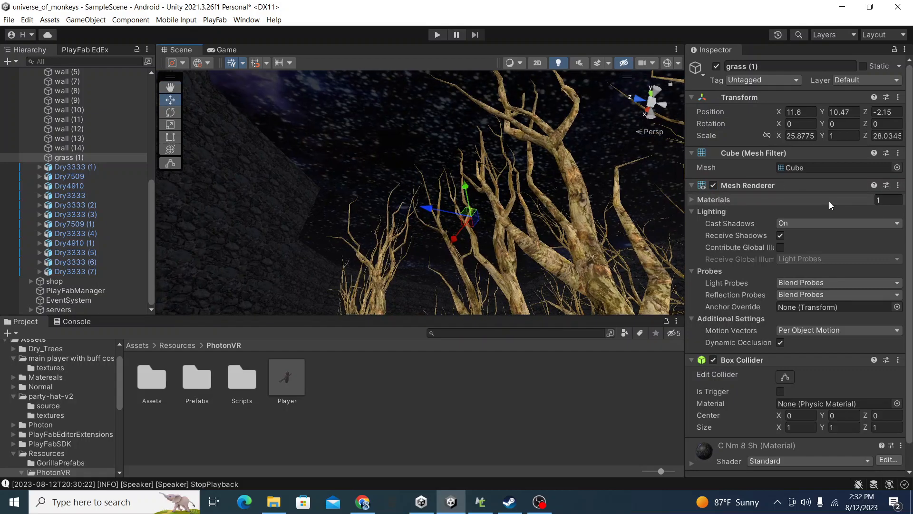
pyautogui.click(884, 200)
pyautogui.write('0')
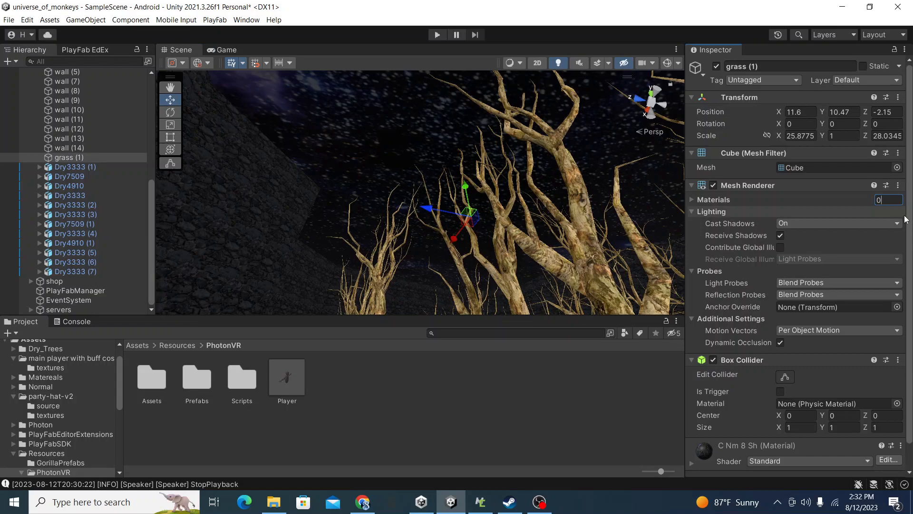
pyautogui.press('Return')
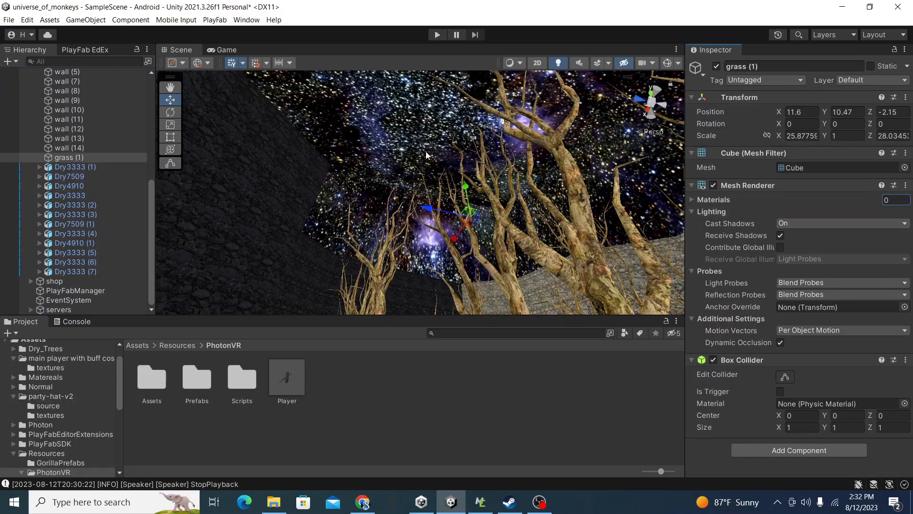
# Step: Collapse the forest group and examine the trees, walls and open sky of the forest area
pyautogui.click(419, 127)
pyautogui.moveTo(439, 159); pyautogui.dragTo(229, 221, button='right')
pyautogui.moveTo(152, 217); pyautogui.dragTo(145, 107)
pyautogui.click(48, 215)
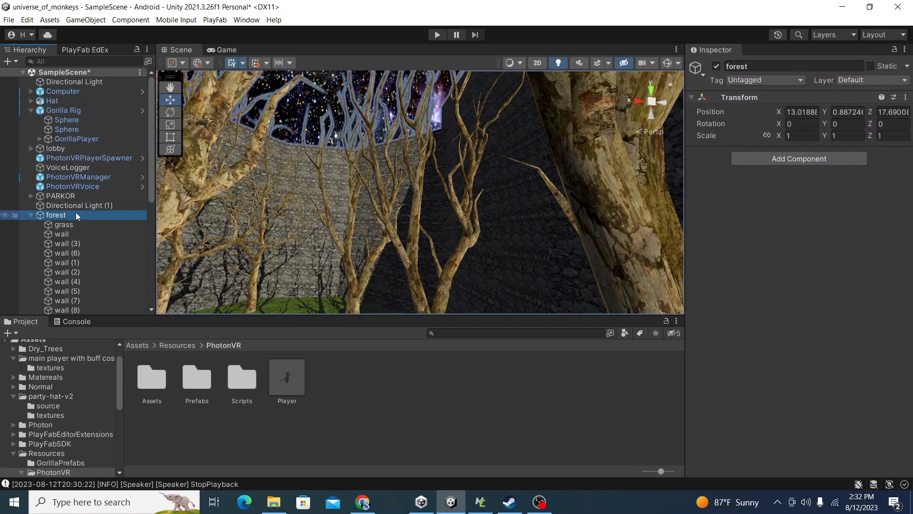
pyautogui.click(31, 217)
pyautogui.moveTo(332, 252); pyautogui.dragTo(324, 352, button='right')
pyautogui.press('w')
pyautogui.press('w')
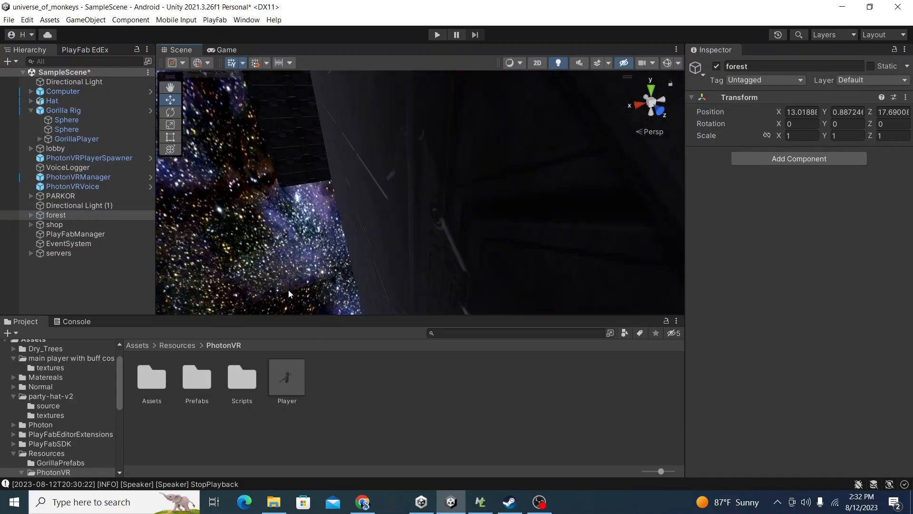
pyautogui.click(288, 290)
pyautogui.moveTo(289, 290); pyautogui.dragTo(288, 290, button='right')
pyautogui.moveTo(103, 162); pyautogui.dragTo(28, 213, button='right')
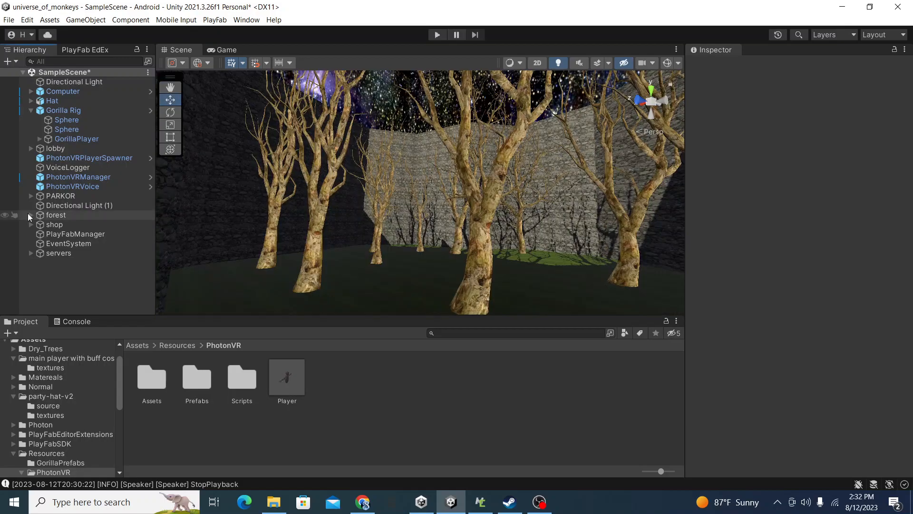
# Step: Review the component settings of grass (1) in the forest group and collapse the group again
pyautogui.click(30, 215)
pyautogui.moveTo(147, 191); pyautogui.dragTo(142, 307)
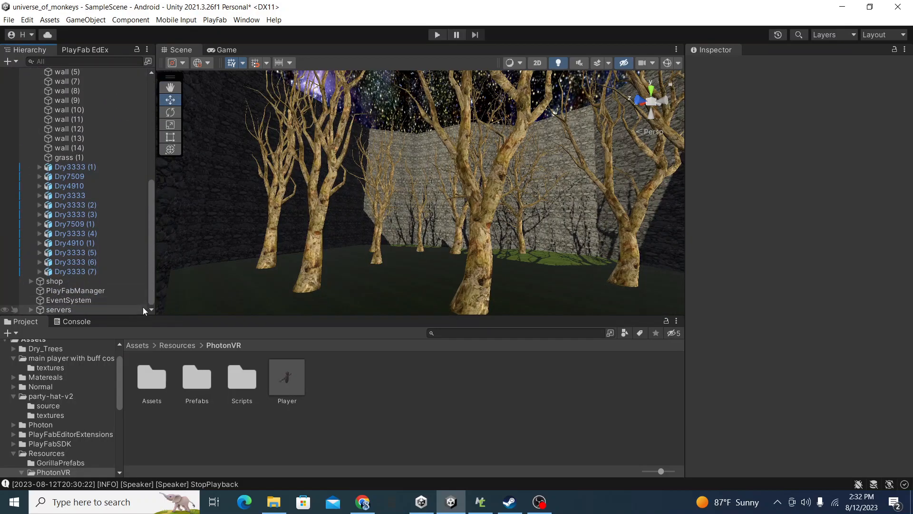
pyautogui.click(75, 157)
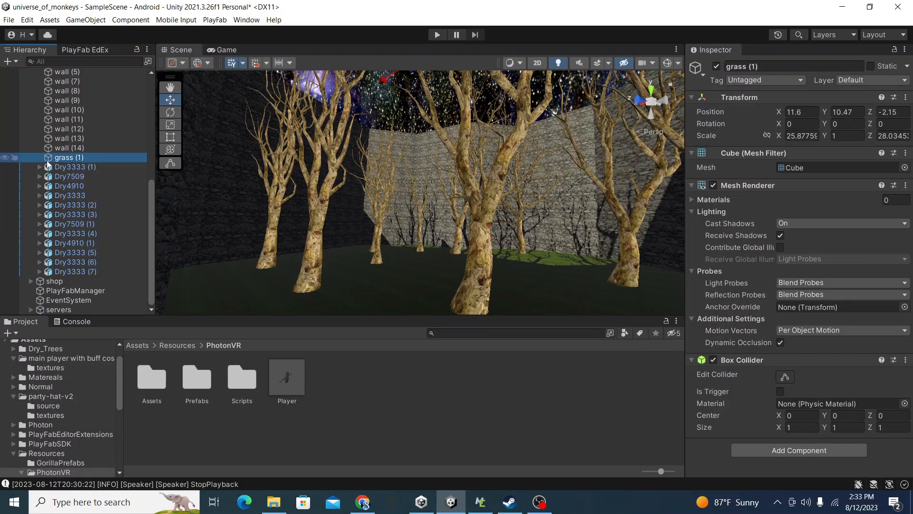
pyautogui.scroll(5, 142, 158)
pyautogui.scroll(3, 143, 158)
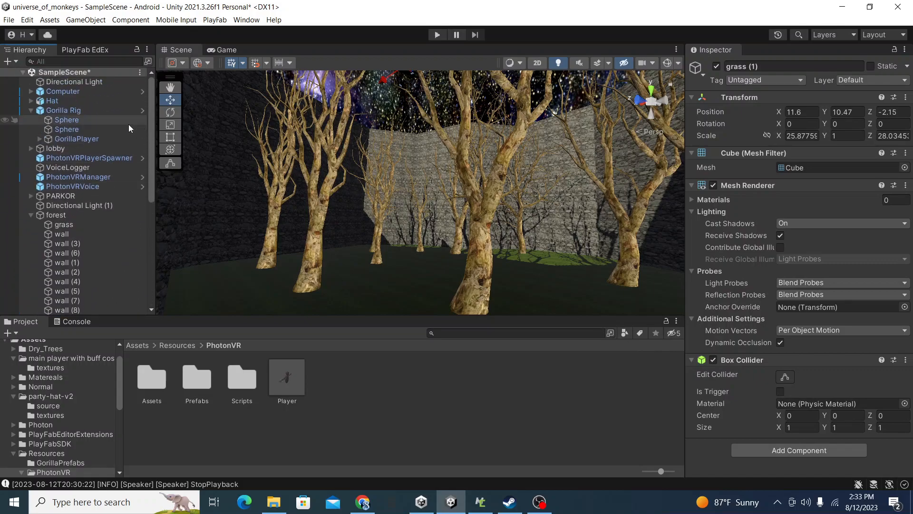
pyautogui.click(31, 214)
# Step: Look through the forest and lobby areas and reopen the Player prefab for editing
pyautogui.moveTo(367, 310)
pyautogui.mouseDown(button='right')
pyautogui.moveTo(427, 348)
pyautogui.moveTo(380, 300)
pyautogui.mouseUp(button='right')
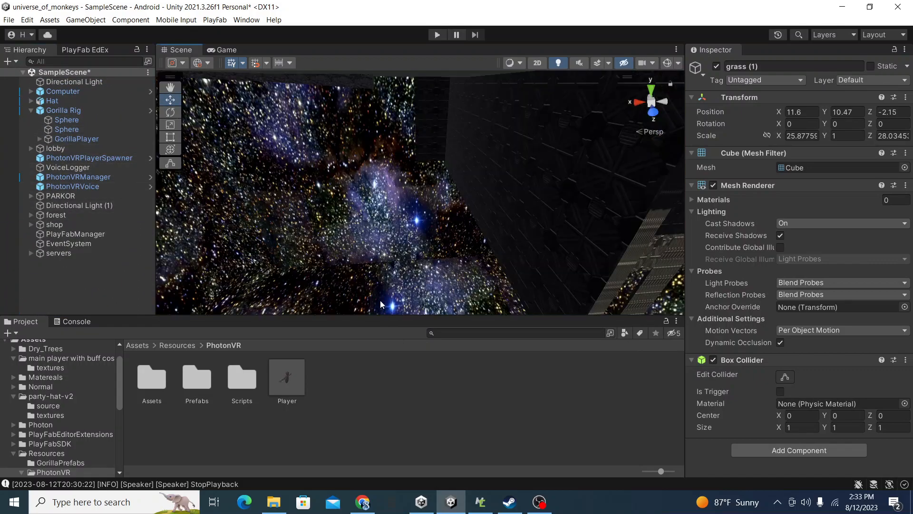
pyautogui.click(373, 293)
pyautogui.moveTo(364, 225); pyautogui.dragTo(467, 416, button='right')
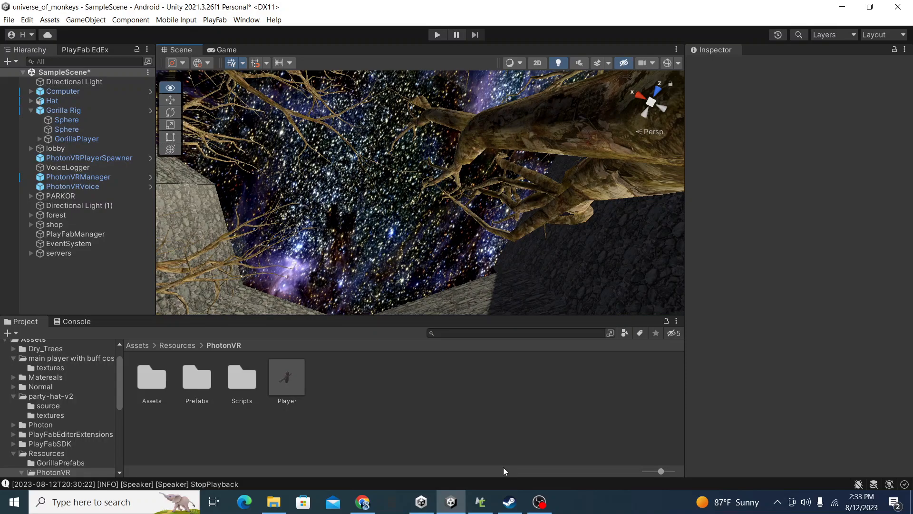
pyautogui.moveTo(503, 469); pyautogui.dragTo(660, 234, button='right')
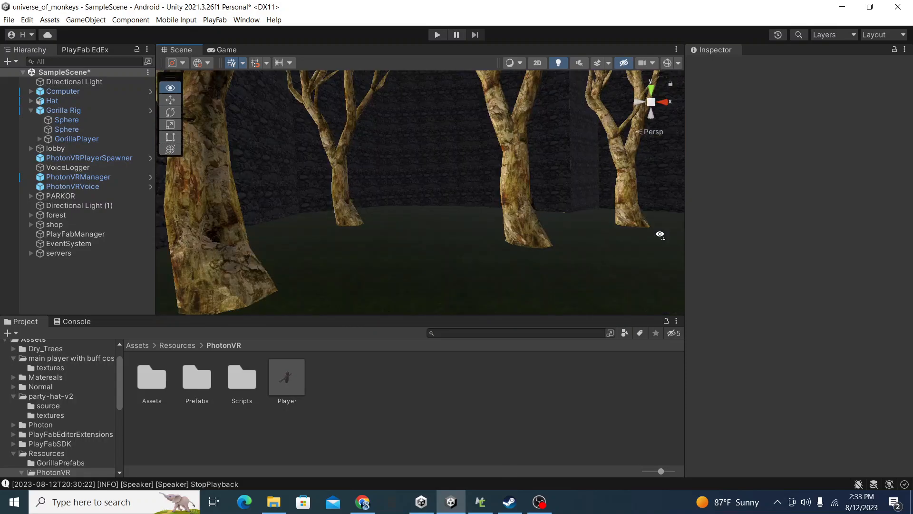
pyautogui.moveTo(660, 234); pyautogui.dragTo(429, 259, button='right')
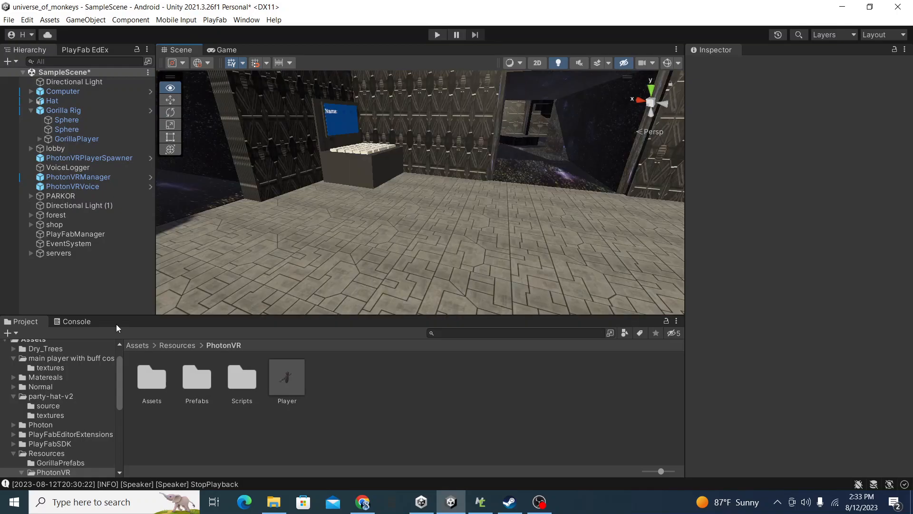
pyautogui.moveTo(361, 257); pyautogui.dragTo(338, 256, button='right')
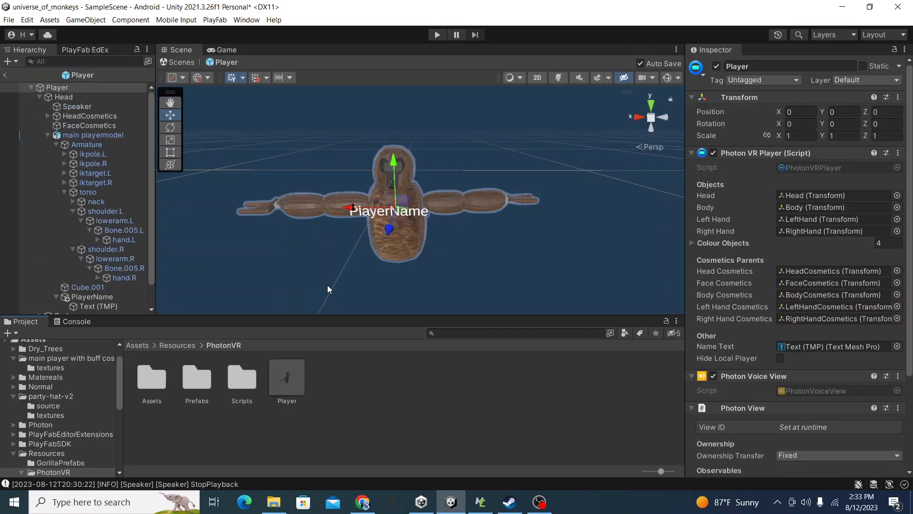
pyautogui.click(341, 224)
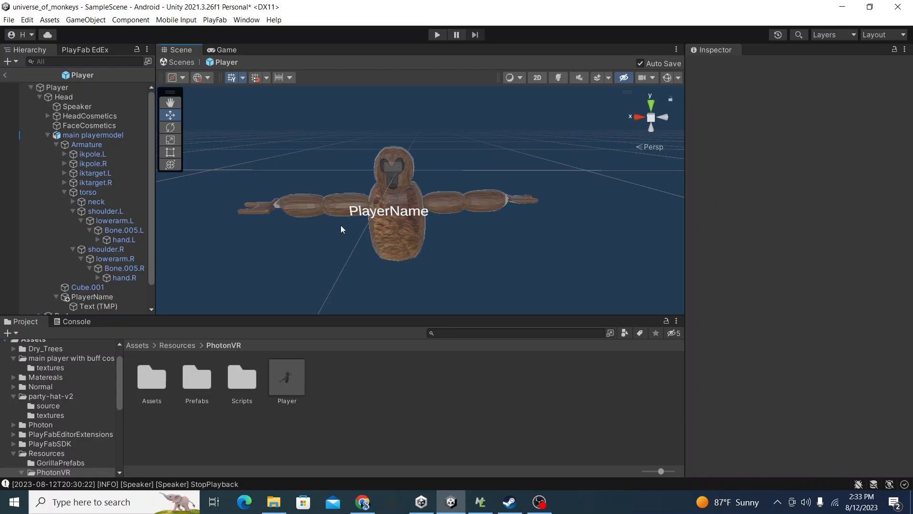
# Step: Place the main playermodel from the main player with buff cosmetic folder into the Player prefab
pyautogui.click(118, 386)
pyautogui.moveTo(118, 386); pyautogui.dragTo(119, 347)
pyautogui.click(56, 383)
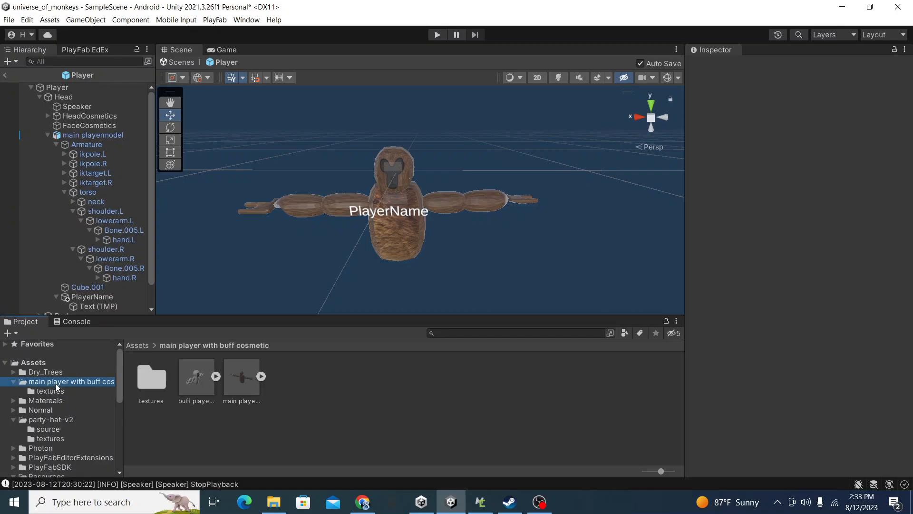
pyautogui.moveTo(249, 378); pyautogui.dragTo(385, 252)
pyautogui.moveTo(584, 202); pyautogui.dragTo(649, 132, button='right')
pyautogui.moveTo(586, 186); pyautogui.dragTo(810, 142, button='right')
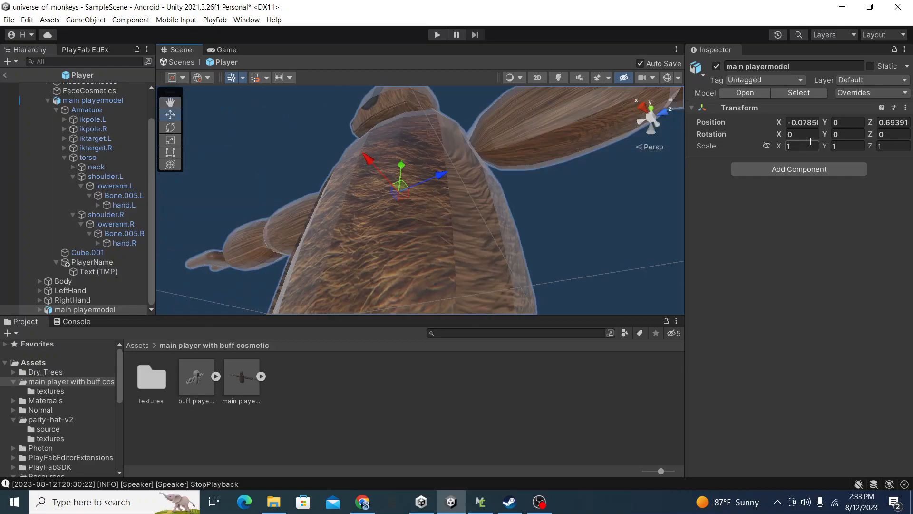
# Step: Set the added playermodel's X scale to 0.13 and delete that copy from the prefab
pyautogui.click(802, 145)
pyautogui.write('0.')
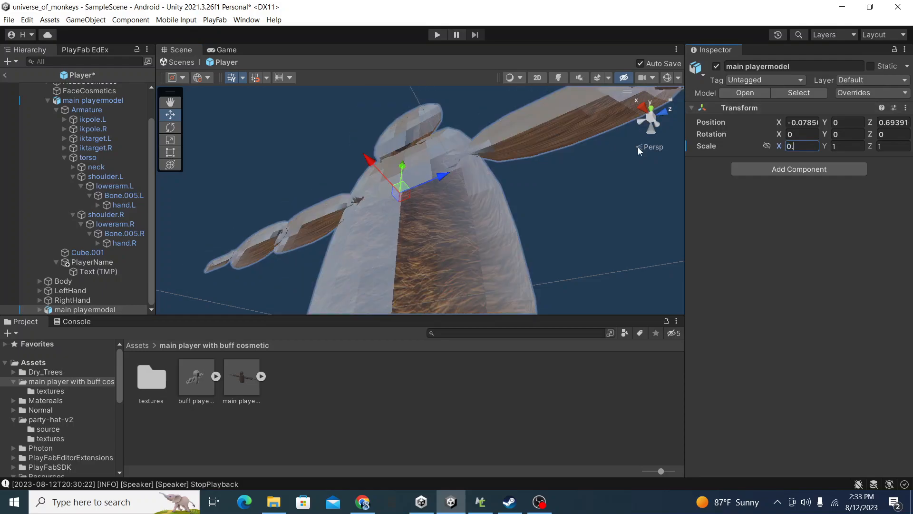
pyautogui.write('13')
pyautogui.moveTo(637, 146); pyautogui.dragTo(301, 289, button='right')
pyautogui.press('Delete')
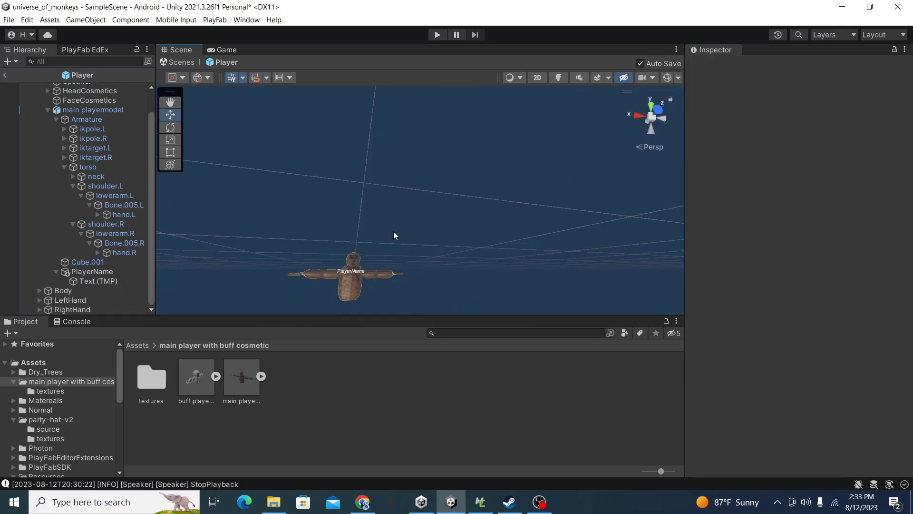
# Step: Examine the Player model up close and collapse the main playermodel and Head objects in the prefab's hierarchy
pyautogui.press('w')
pyautogui.moveTo(393, 235); pyautogui.dragTo(326, 266, button='right')
pyautogui.press('a')
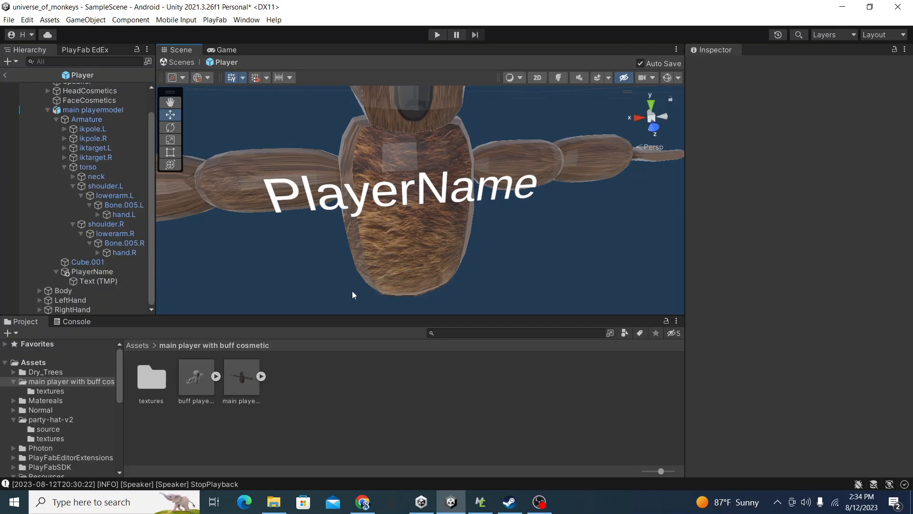
pyautogui.click(42, 110)
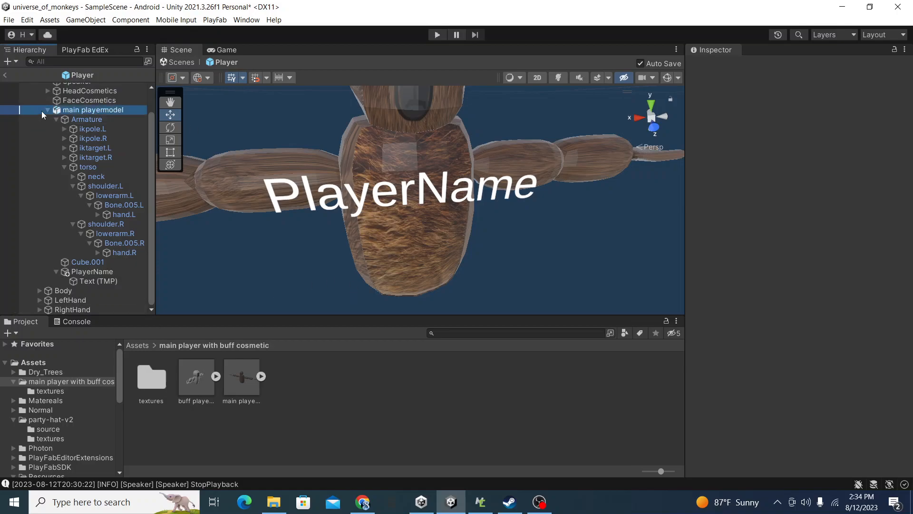
pyautogui.click(45, 110)
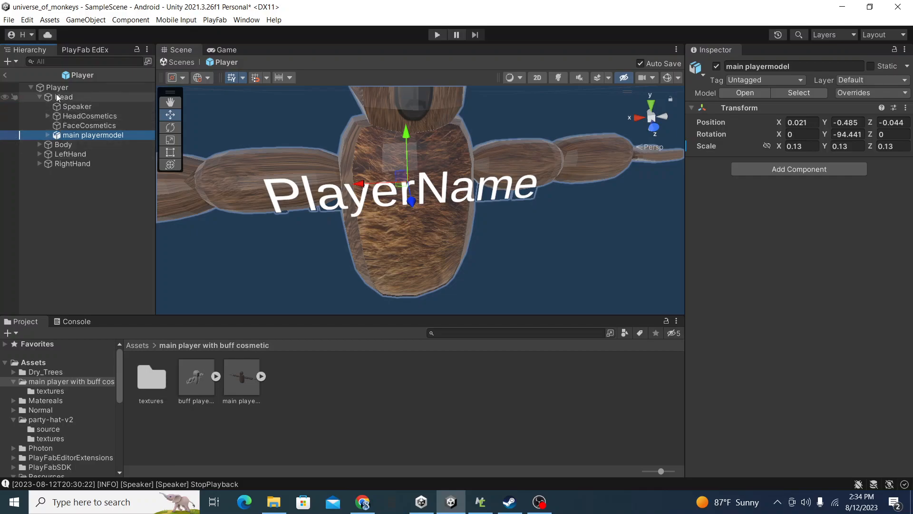
pyautogui.click(44, 99)
pyautogui.click(40, 98)
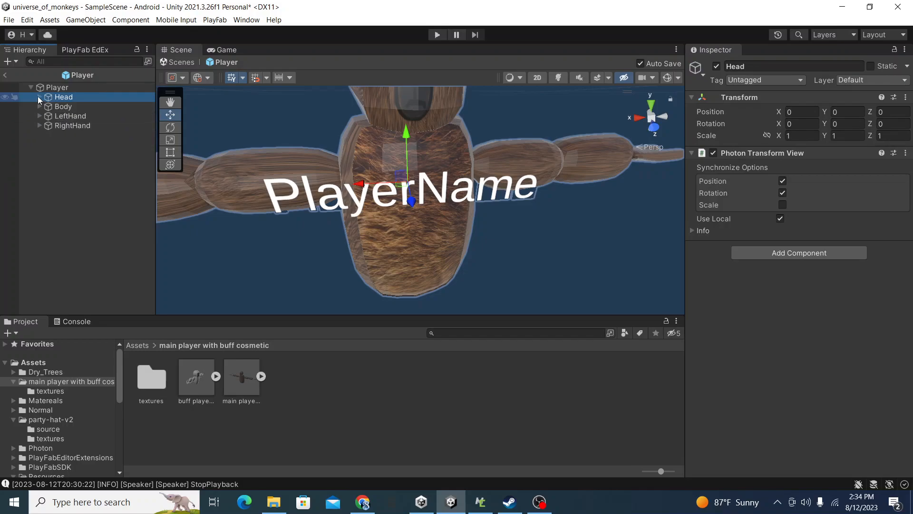
# Step: Inspect the main playermodel object and its Transform values under Head in the Player prefab
pyautogui.click(39, 96)
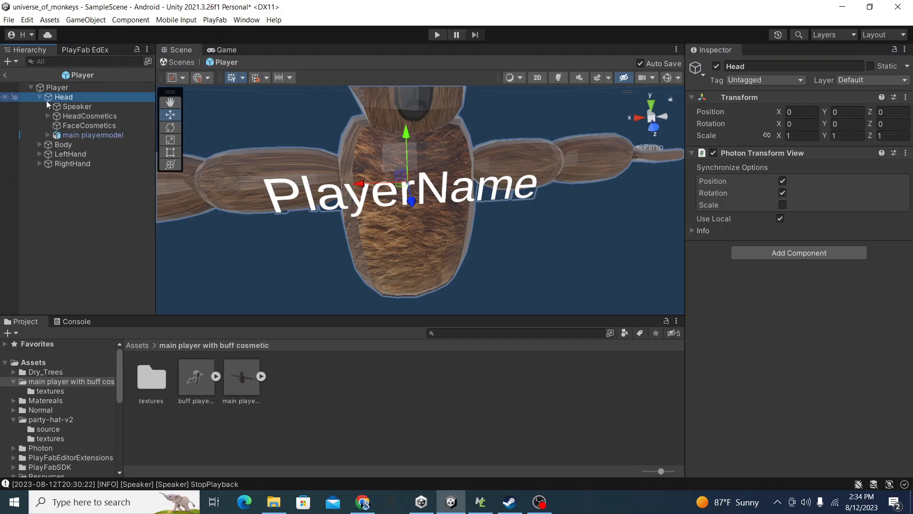
pyautogui.click(75, 133)
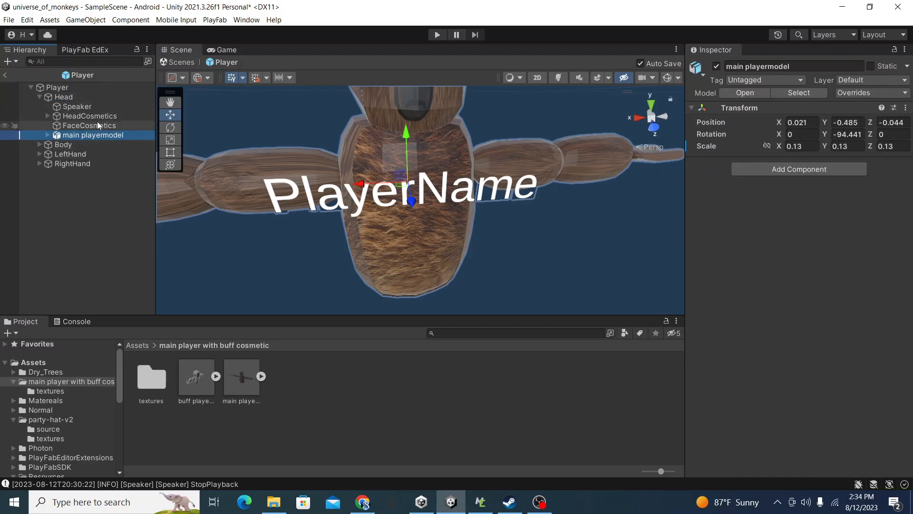
pyautogui.click(81, 208)
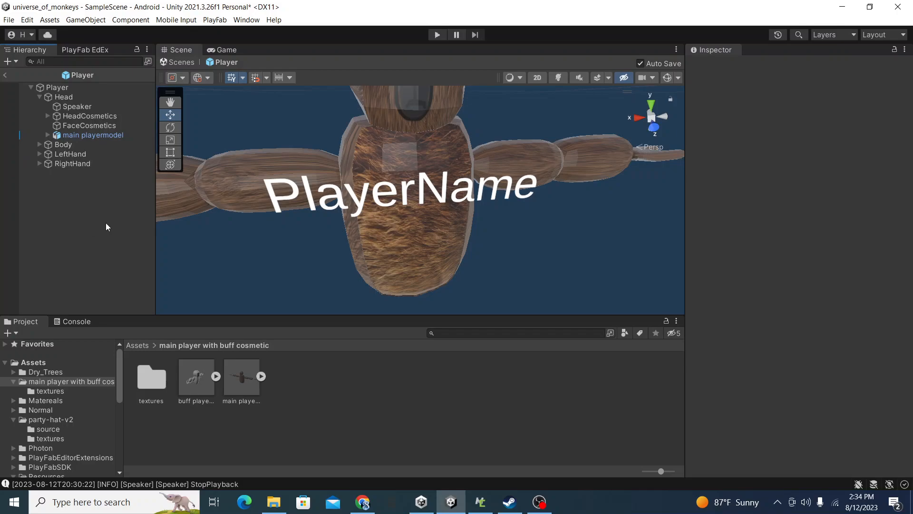
# Step: Temporarily activate the partyhat under HeadCosmetics to view it on the player's head, and deactivate it again
pyautogui.click(48, 116)
pyautogui.click(73, 136)
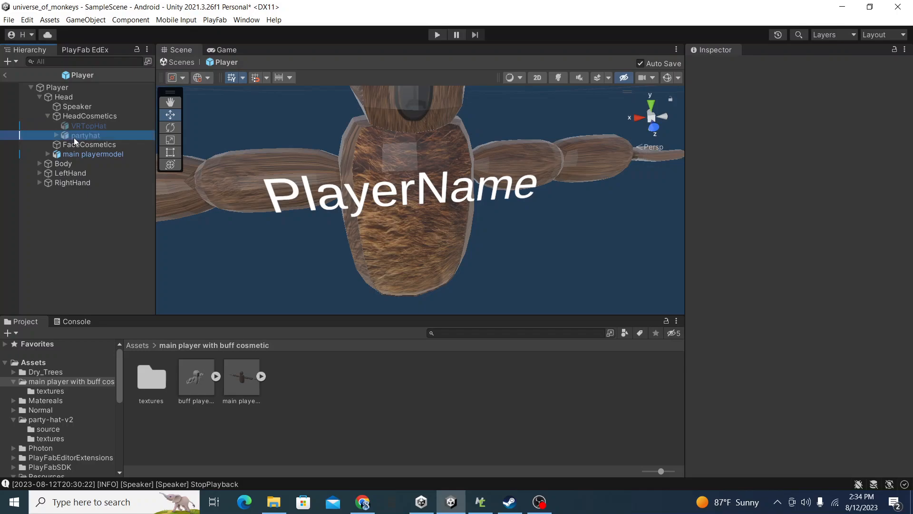
pyautogui.click(716, 66)
pyautogui.press('f')
pyautogui.keyDown('alt'); pyautogui.moveTo(548, 91); pyautogui.dragTo(547, 163); pyautogui.keyUp('alt')
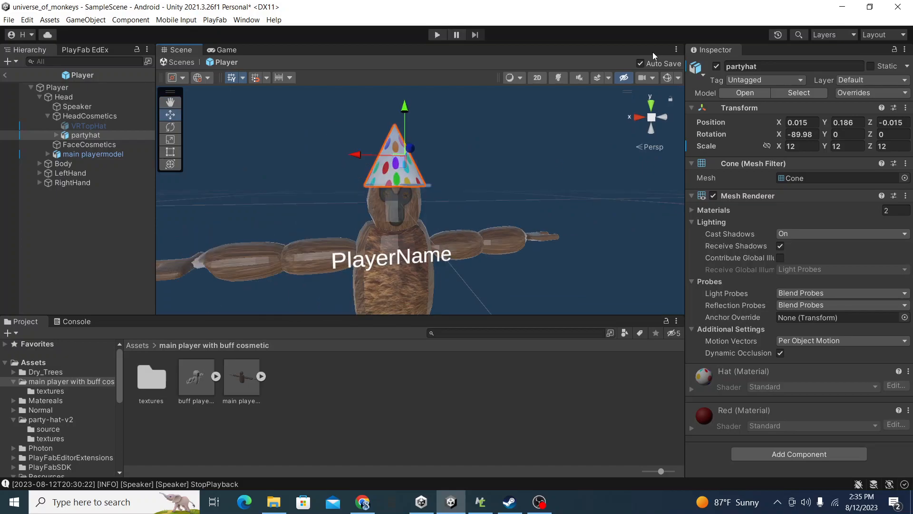
pyautogui.click(716, 67)
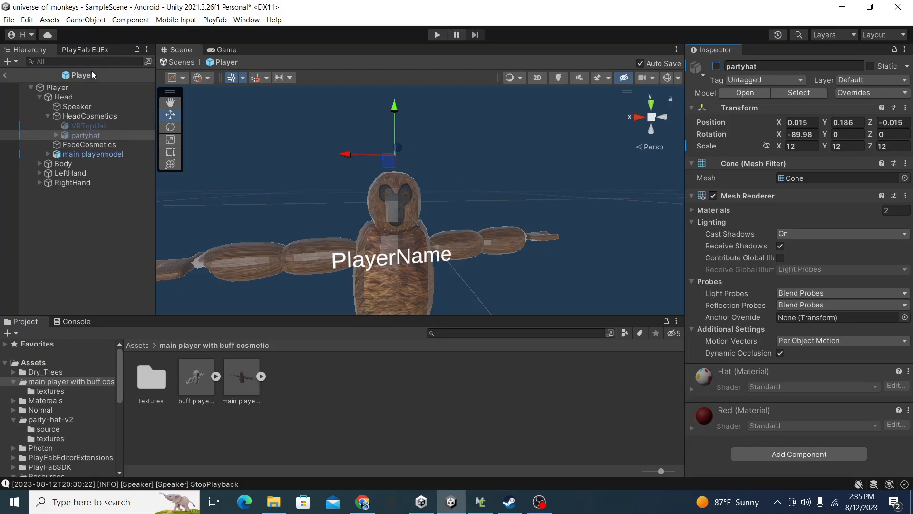
# Step: Review the Photon VR Player script references on the Player root object
pyautogui.click(80, 88)
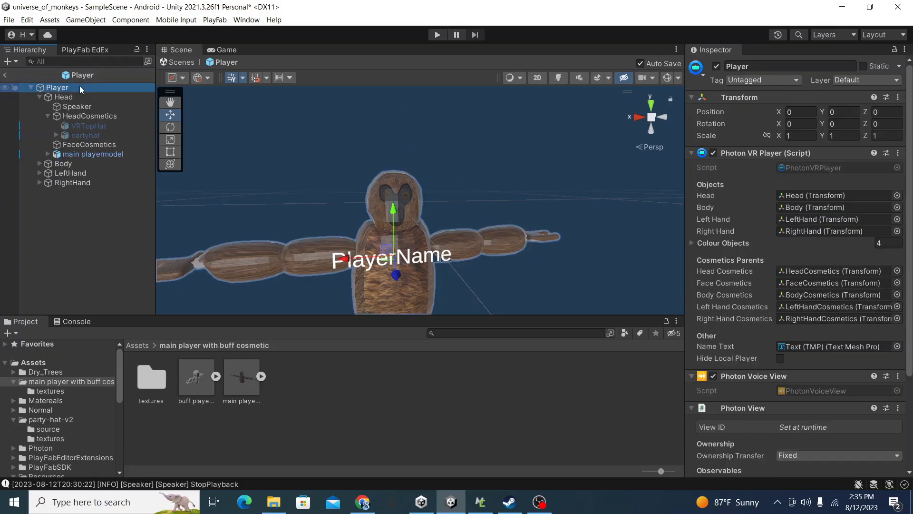
pyautogui.click(289, 181)
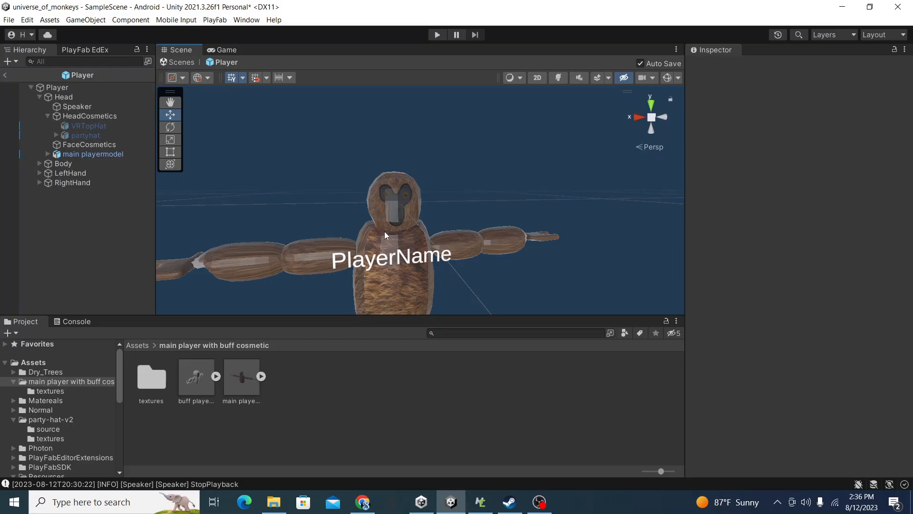
# Step: Examine the main playermodel asset's material import settings and sub-assets, and the fur image in its textures folder
pyautogui.click(151, 378)
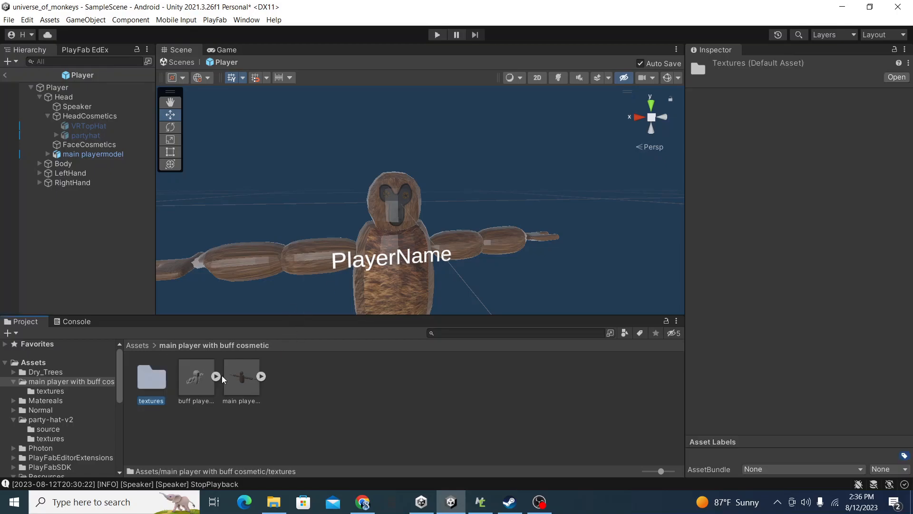
pyautogui.click(242, 377)
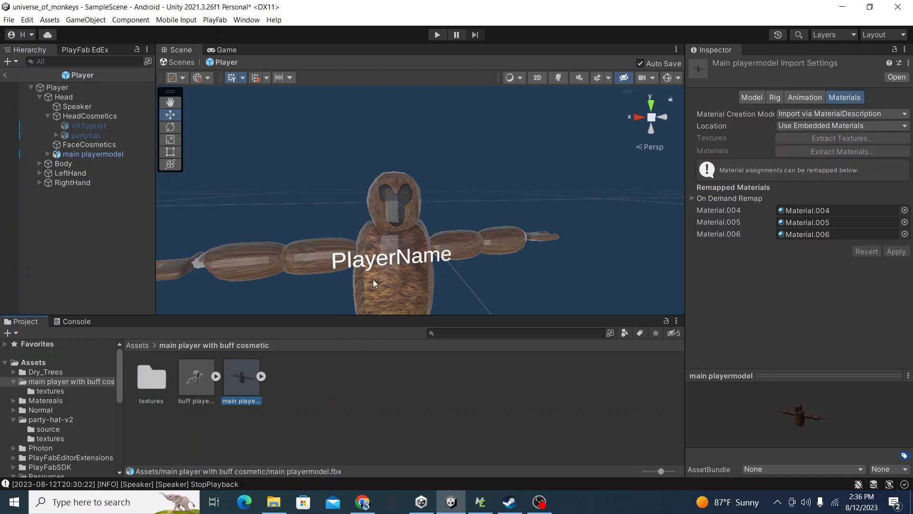
pyautogui.click(261, 377)
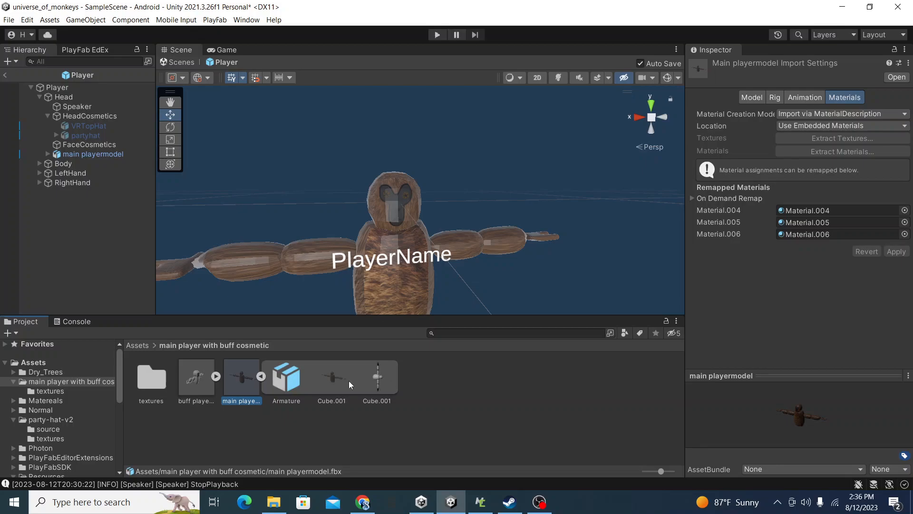
pyautogui.click(261, 377)
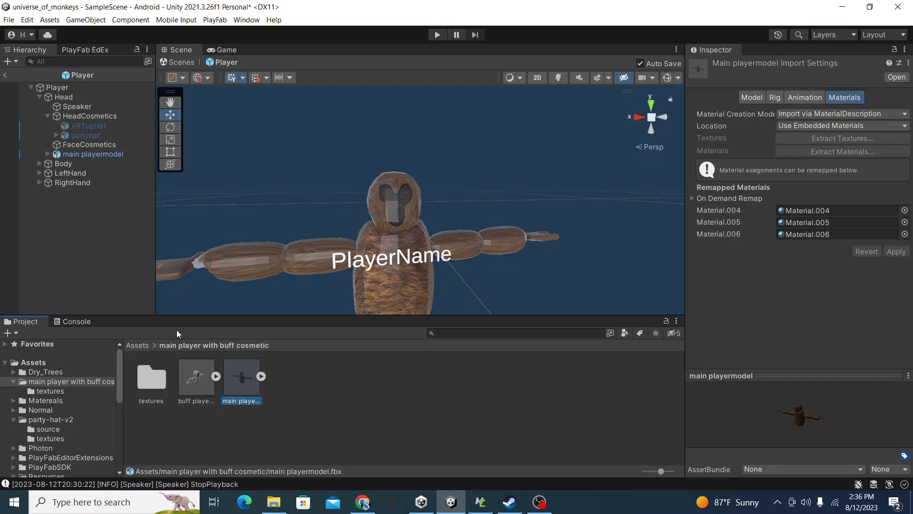
pyautogui.doubleClick(160, 392)
pyautogui.click(160, 391)
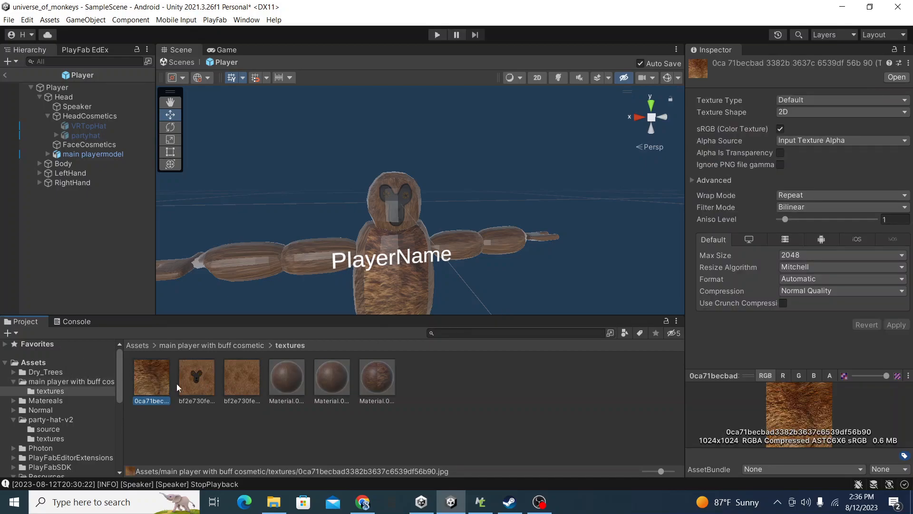
pyautogui.click(176, 383)
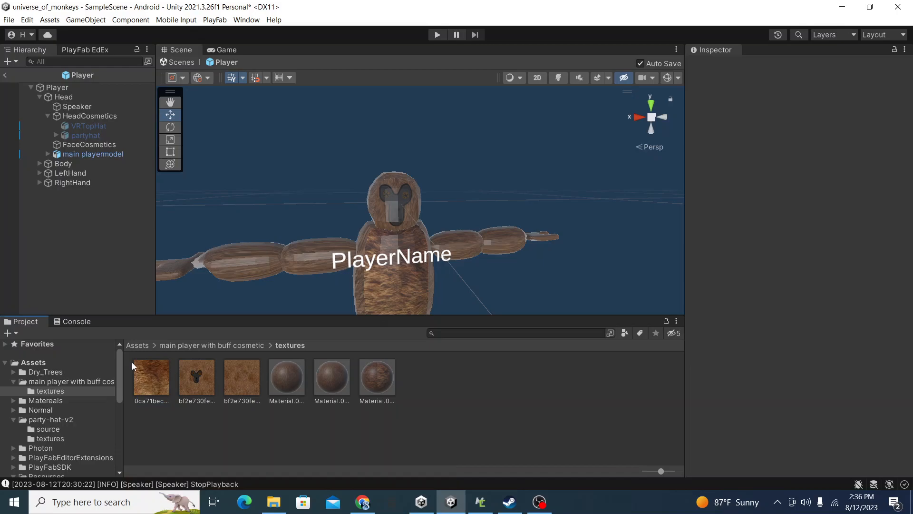
# Step: Go back to the main playermodel asset's sub-assets and inspect Material.004 in the textures folder
pyautogui.click(41, 381)
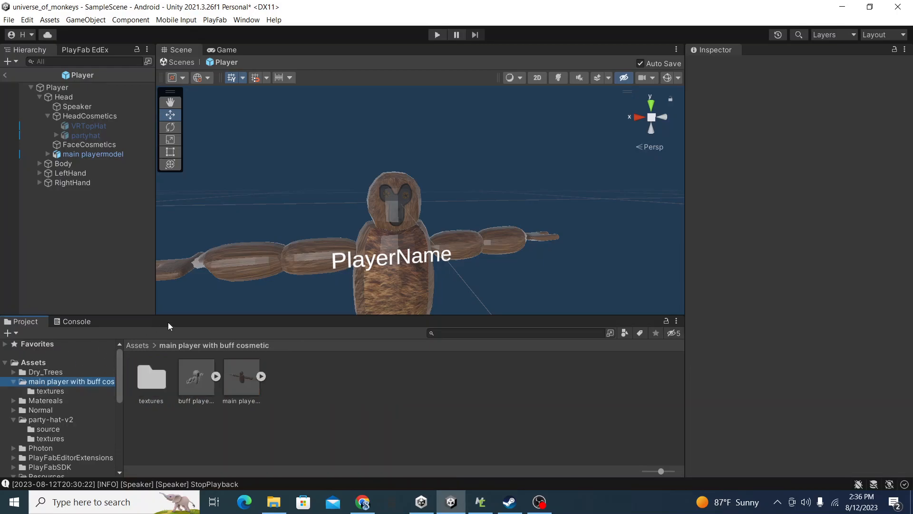
pyautogui.click(262, 376)
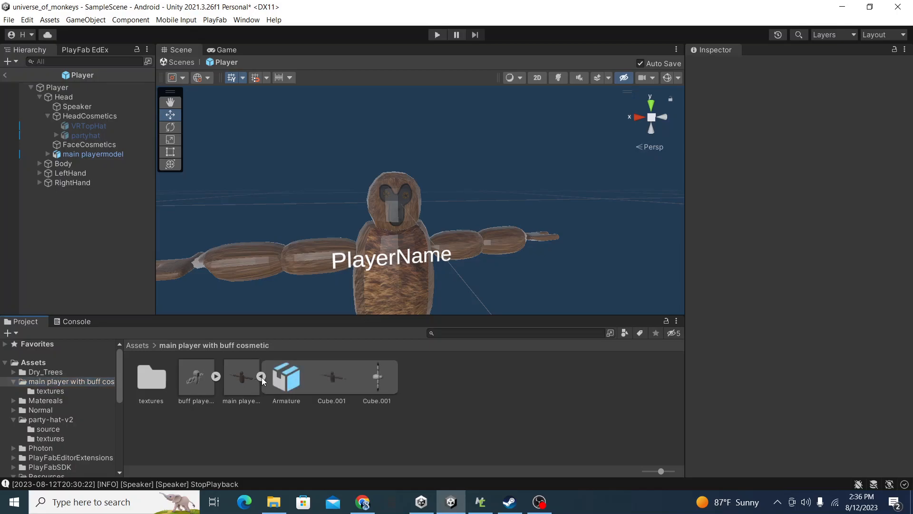
pyautogui.click(249, 377)
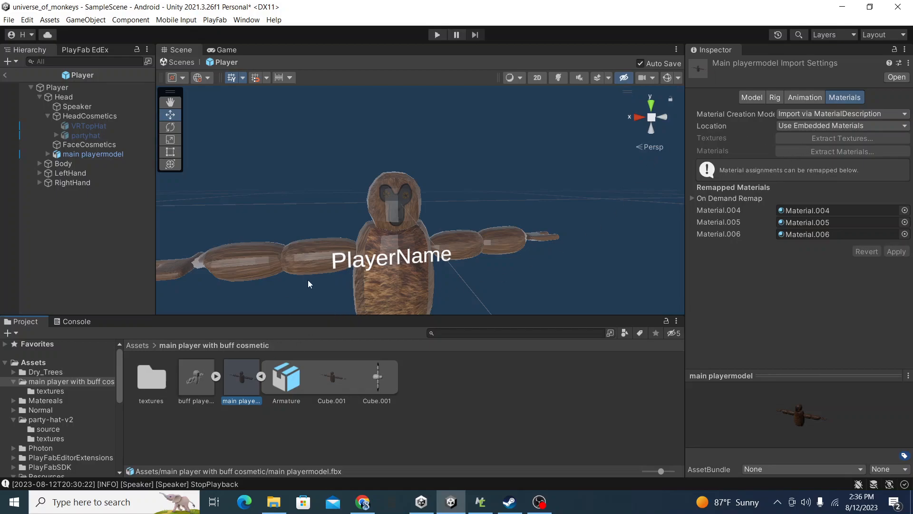
pyautogui.click(261, 376)
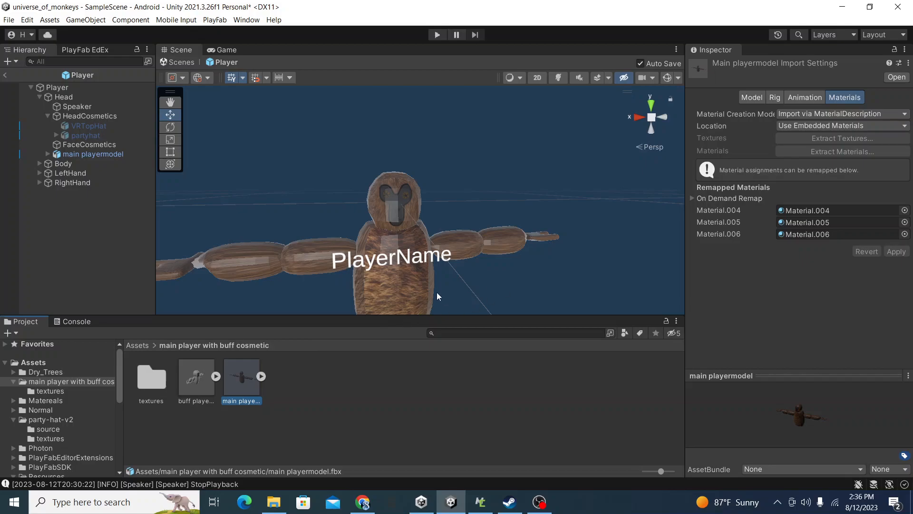
pyautogui.doubleClick(156, 378)
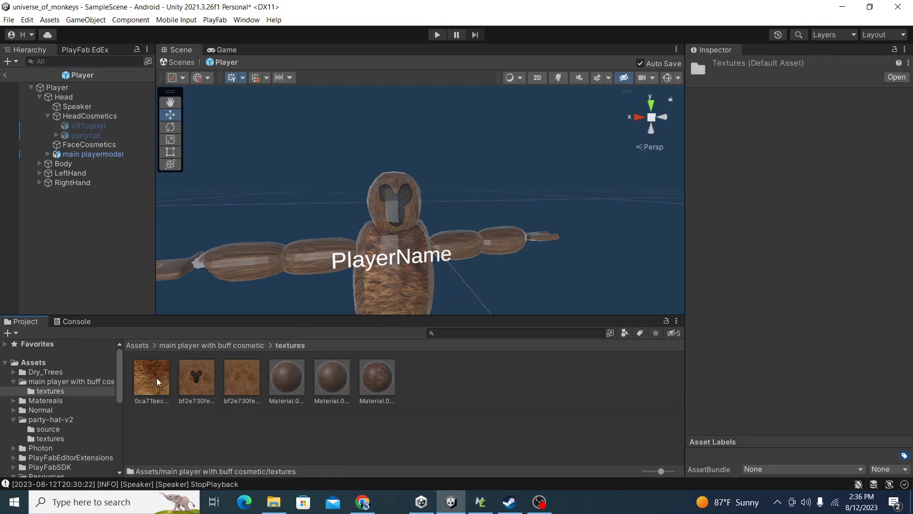
pyautogui.click(279, 384)
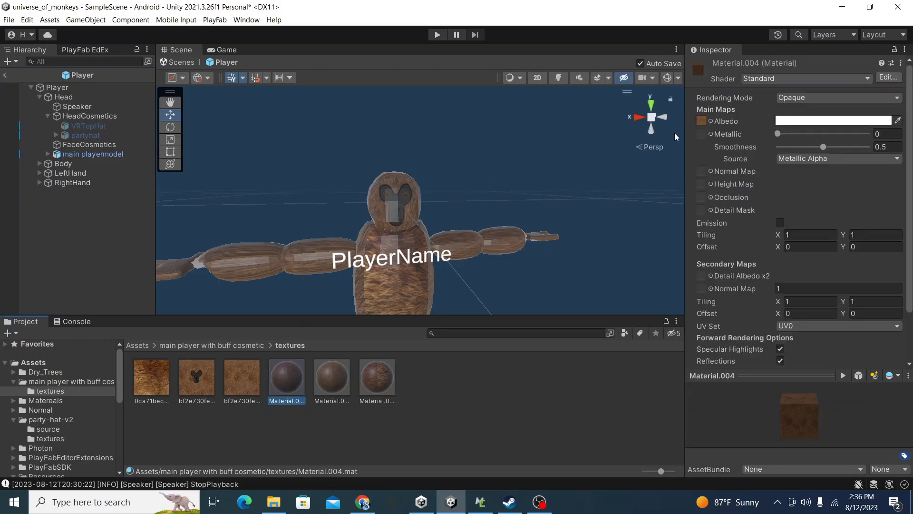
pyautogui.click(341, 210)
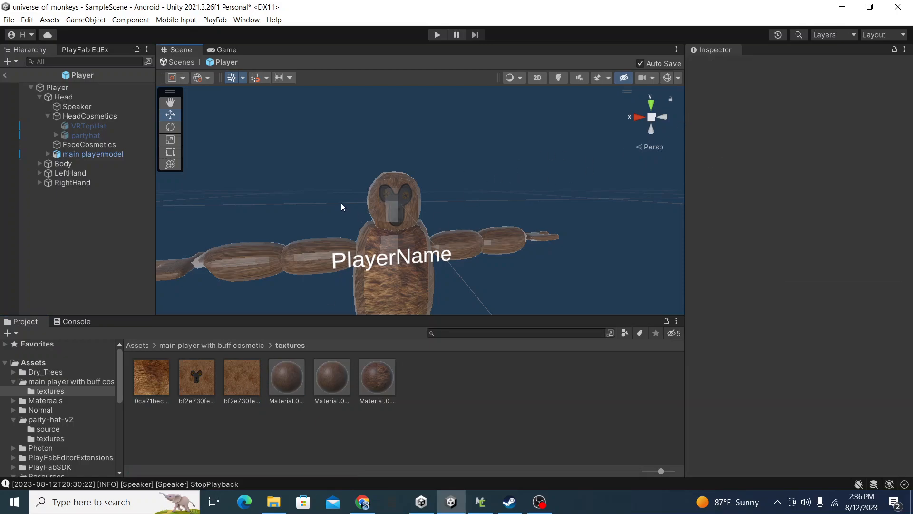
# Step: Move the PlayerName object out of main playermodel to directly under the Player root, and collapse Head
pyautogui.moveTo(521, 228); pyautogui.dragTo(583, 284, button='right')
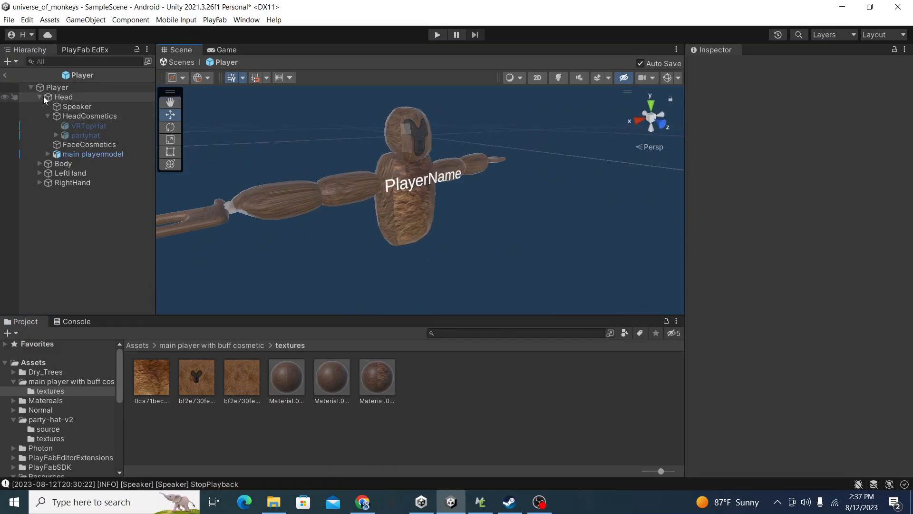
pyautogui.click(40, 164)
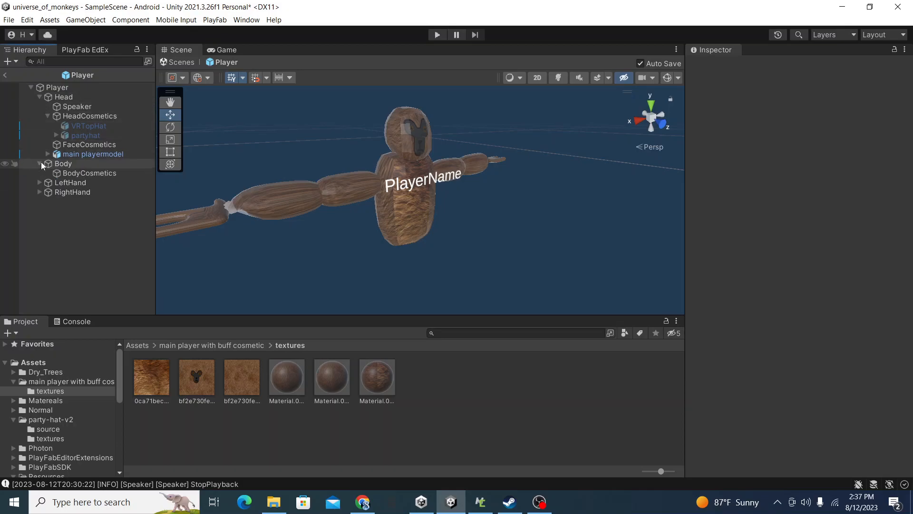
pyautogui.click(40, 164)
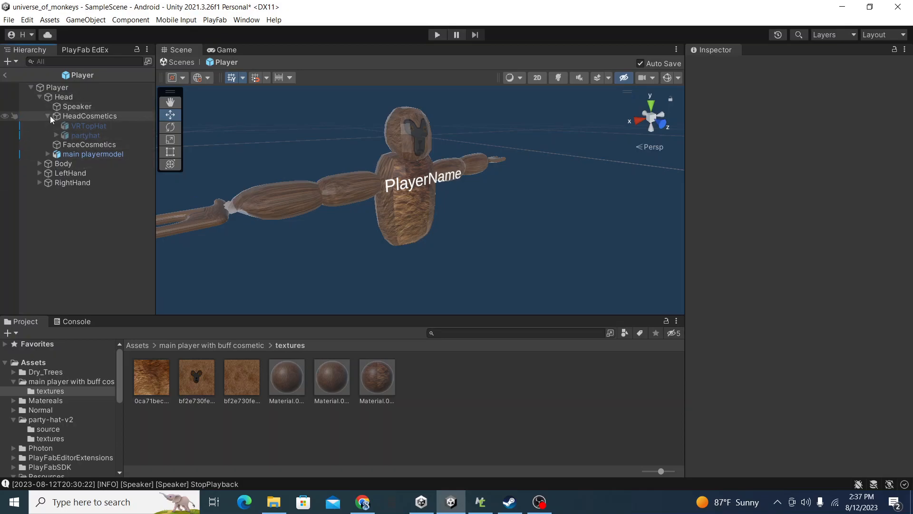
pyautogui.click(48, 117)
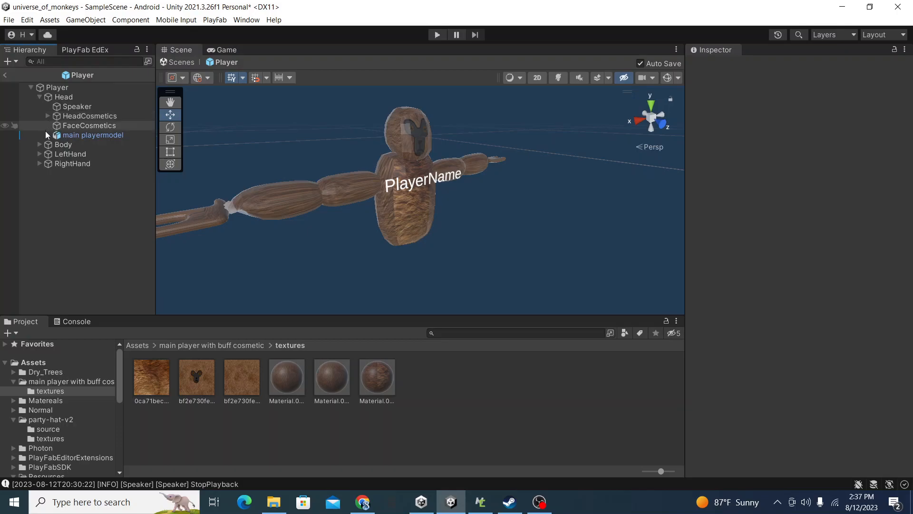
pyautogui.click(47, 135)
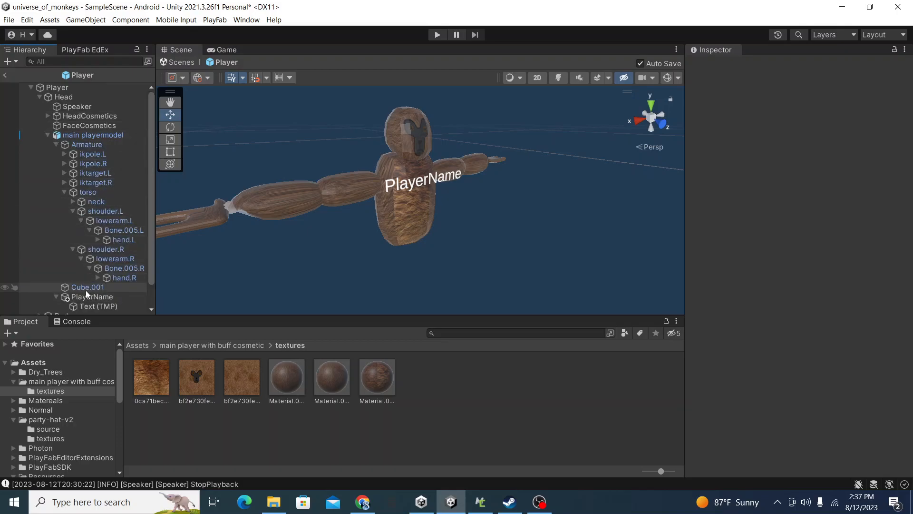
pyautogui.moveTo(85, 295); pyautogui.dragTo(57, 93)
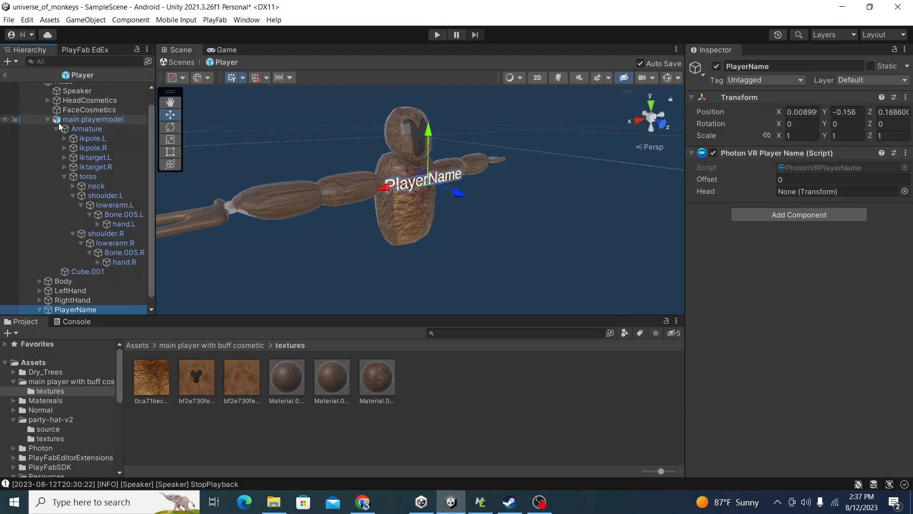
pyautogui.scroll(2, 152, 156)
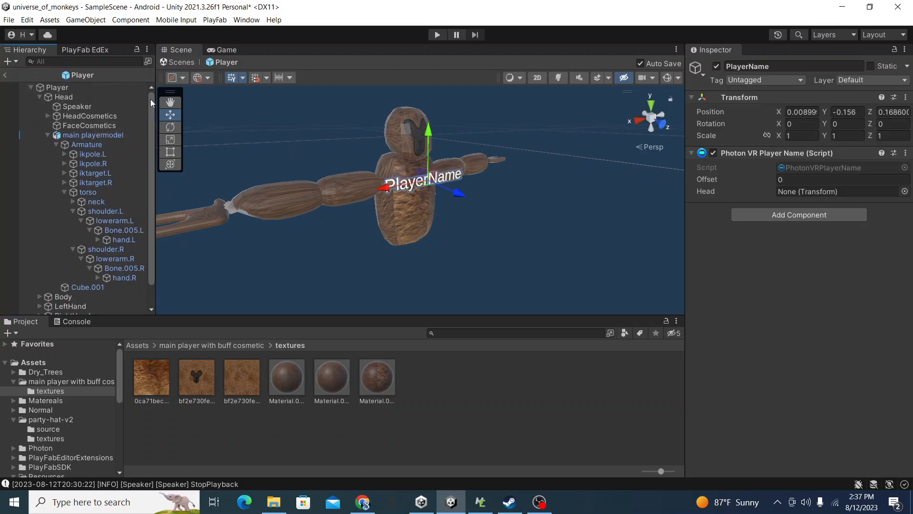
pyautogui.click(41, 95)
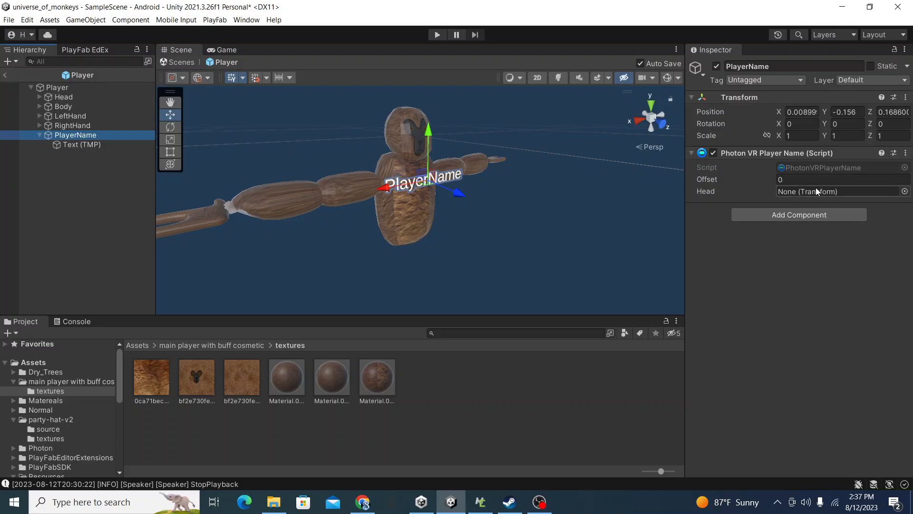
# Step: Check the Head reference of PlayerName's Photon VR Player Name script and examine its text on the model up close
pyautogui.click(905, 191)
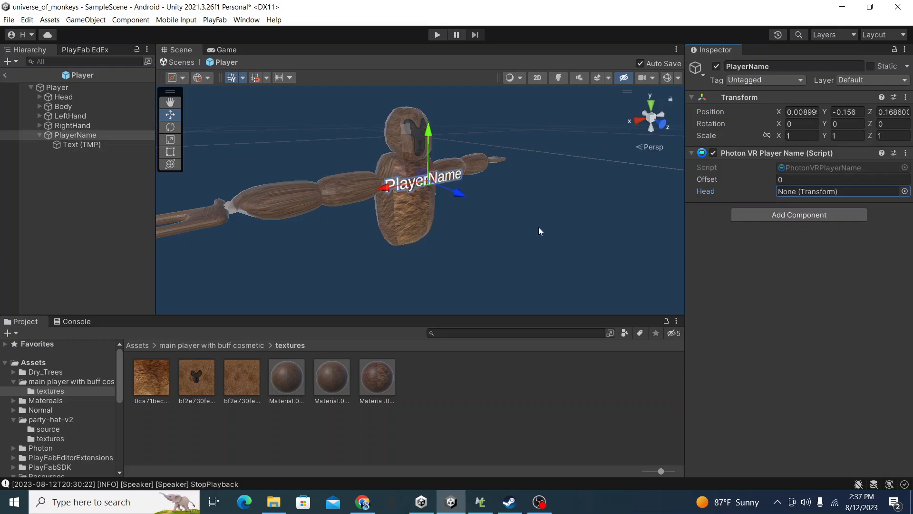
pyautogui.click(539, 210)
pyautogui.keyDown('alt'); pyautogui.scroll(3, 536, 209); pyautogui.keyUp('alt')
pyautogui.keyDown('alt'); pyautogui.moveTo(537, 208); pyautogui.dragTo(385, 217); pyautogui.keyUp('alt')
pyautogui.keyDown('alt'); pyautogui.scroll(5, 421, 175); pyautogui.keyUp('alt')
pyautogui.keyDown('alt'); pyautogui.scroll(-5, 421, 174); pyautogui.keyUp('alt')
pyautogui.keyDown('alt'); pyautogui.scroll(3, 484, 185); pyautogui.keyUp('alt')
pyautogui.click(385, 217)
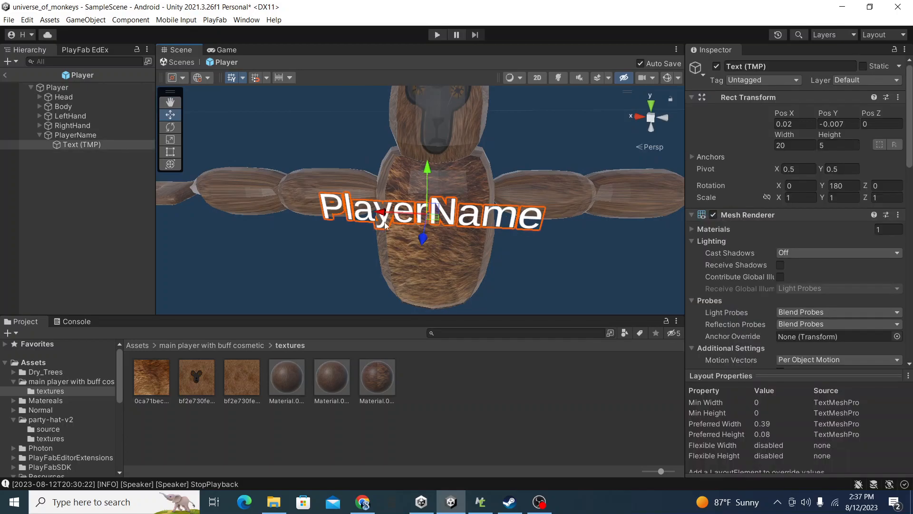
pyautogui.click(310, 283)
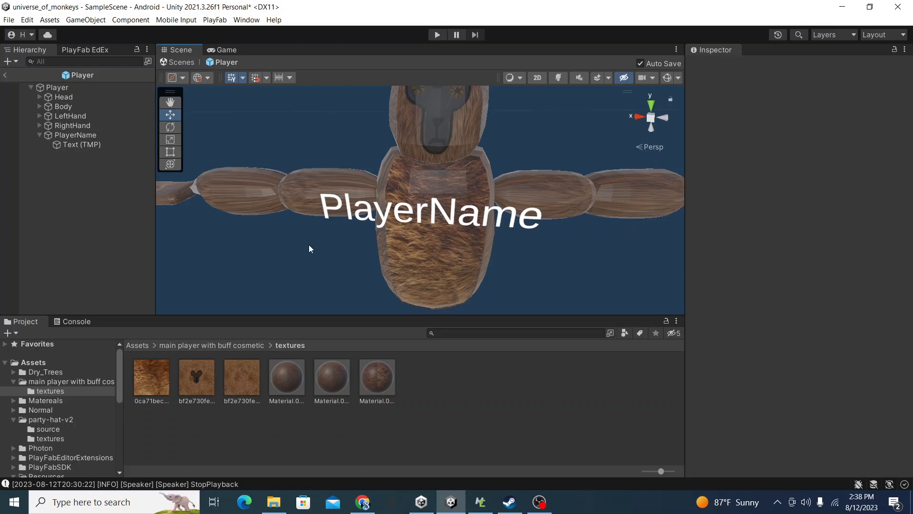
# Step: View the whole player model from farther away and hide the scene gizmos
pyautogui.moveTo(281, 241); pyautogui.dragTo(297, 310, button='right')
pyautogui.press('s')
pyautogui.press('w')
pyautogui.press('w')
pyautogui.press('s')
pyautogui.moveTo(460, 242); pyautogui.dragTo(617, 119, button='right')
pyautogui.press('w')
pyautogui.press('s')
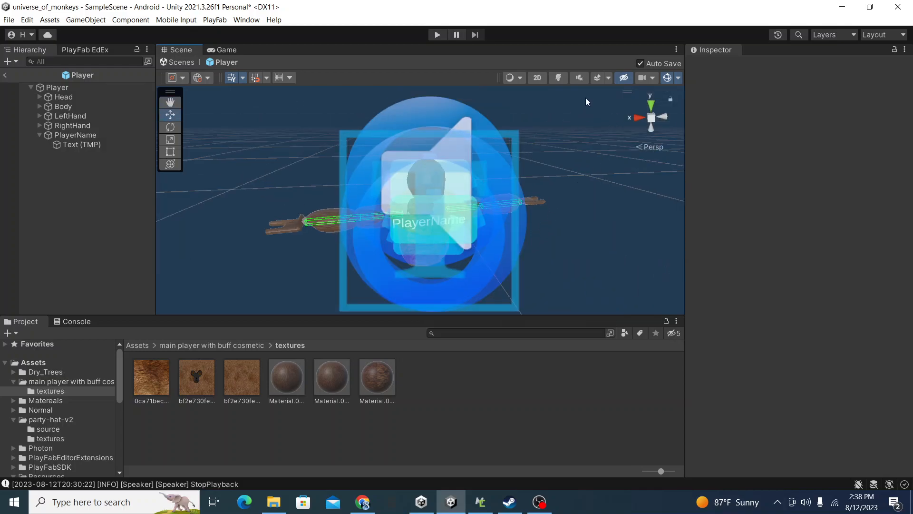
pyautogui.click(668, 78)
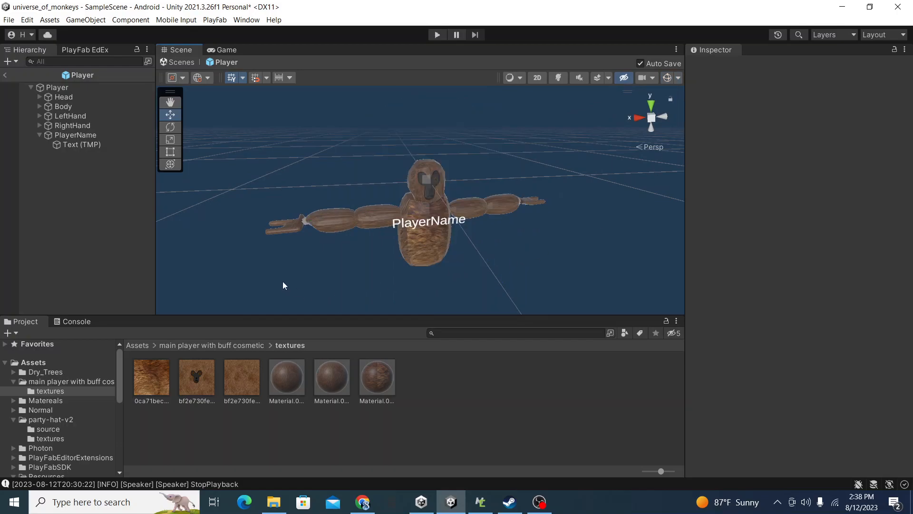
# Step: Expand Head and check the Fast IK Fabric scripts on hand.L and hand.R, examining the right wrist up close
pyautogui.click(40, 96)
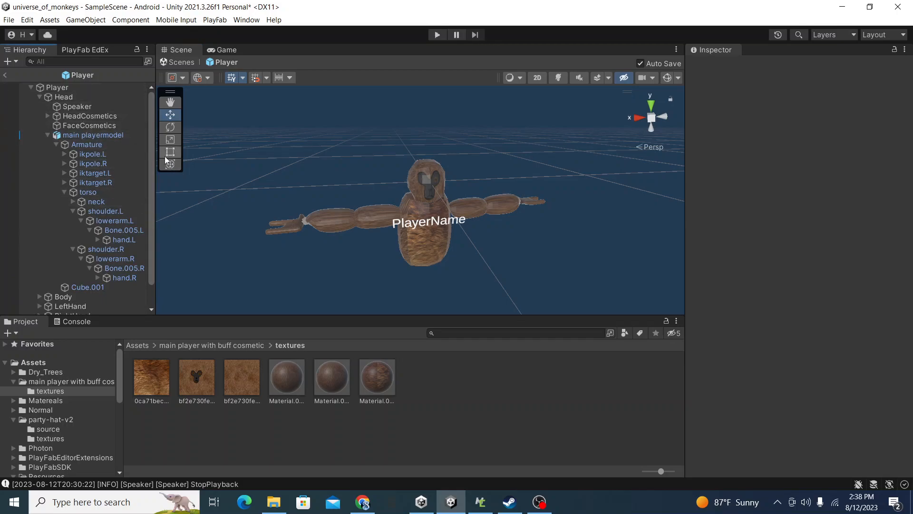
pyautogui.moveTo(152, 159); pyautogui.dragTo(149, 180)
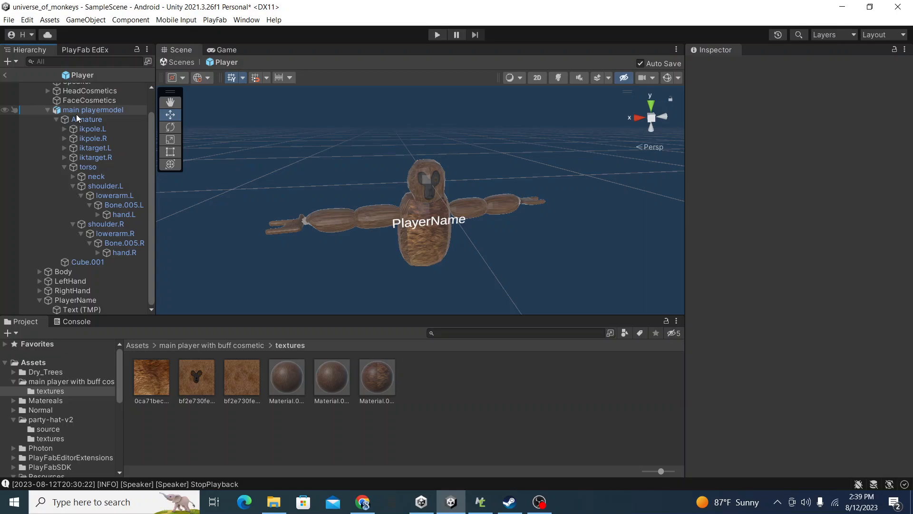
pyautogui.click(121, 214)
pyautogui.click(124, 252)
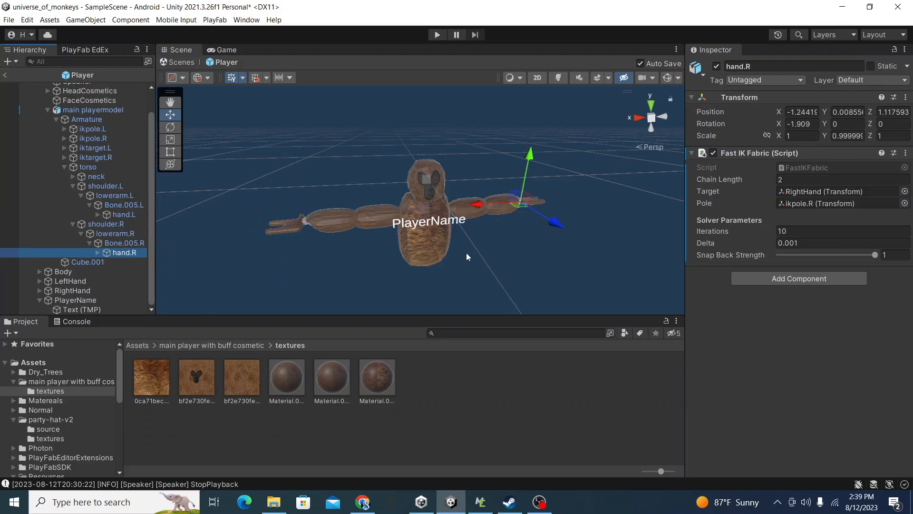
pyautogui.press('w')
pyautogui.moveTo(464, 247); pyautogui.dragTo(370, 256, button='right')
pyautogui.press('d')
pyautogui.press('w')
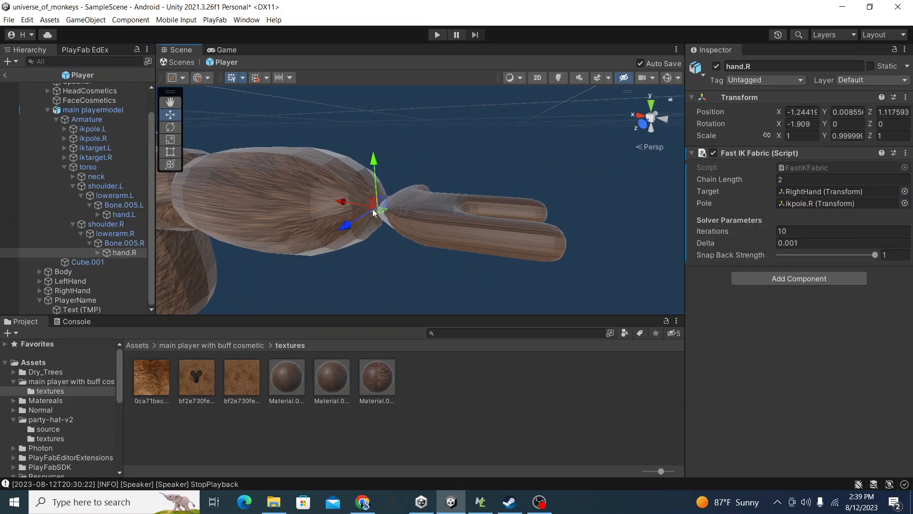
# Step: Inspect the hand.R_end child bone, then reselect and collapse hand.R and view the model from farther away
pyautogui.click(97, 252)
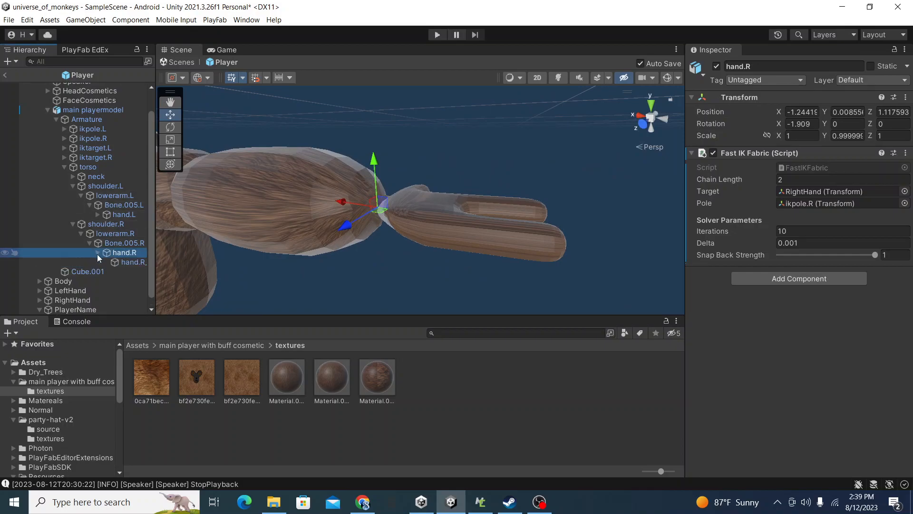
pyautogui.click(126, 265)
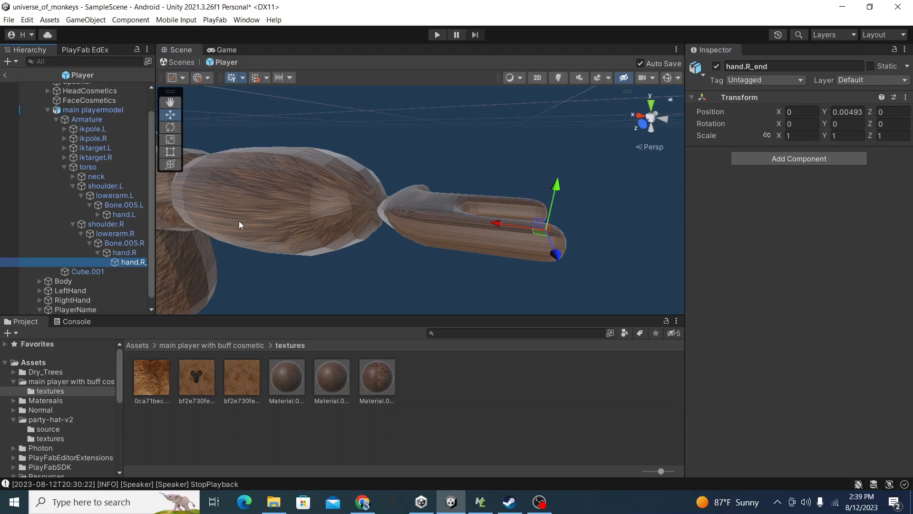
pyautogui.click(103, 255)
pyautogui.click(96, 253)
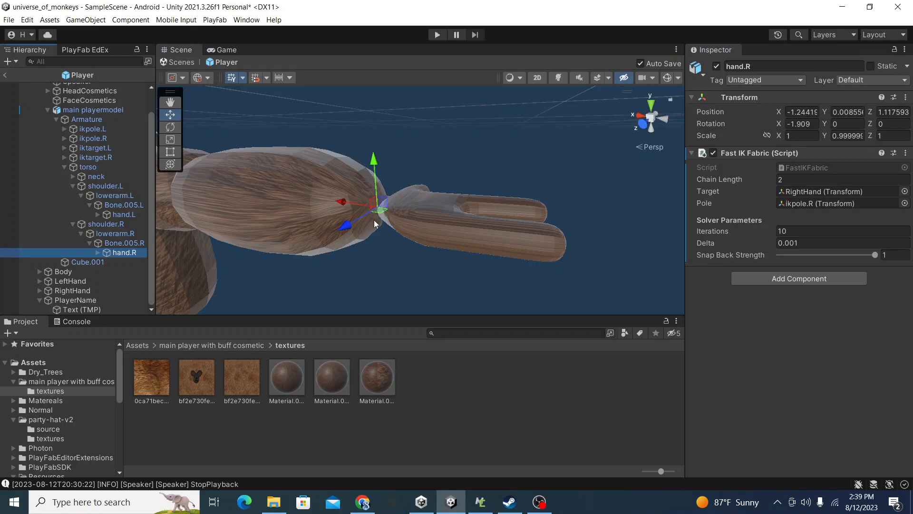
pyautogui.keyDown('alt'); pyautogui.moveTo(332, 272); pyautogui.dragTo(442, 309); pyautogui.keyUp('alt')
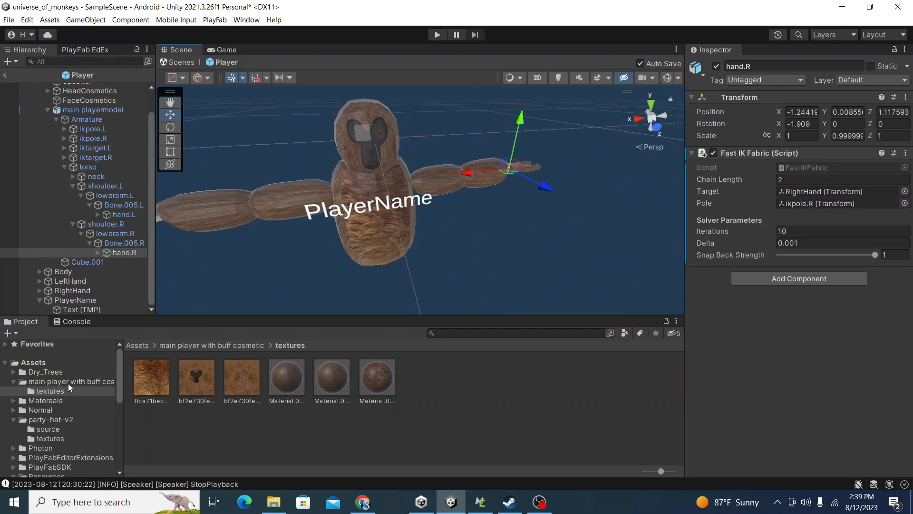
# Step: Open the Scripts folder under Assets and inspect the FastIKFabric script
pyautogui.click(45, 370)
pyautogui.click(48, 365)
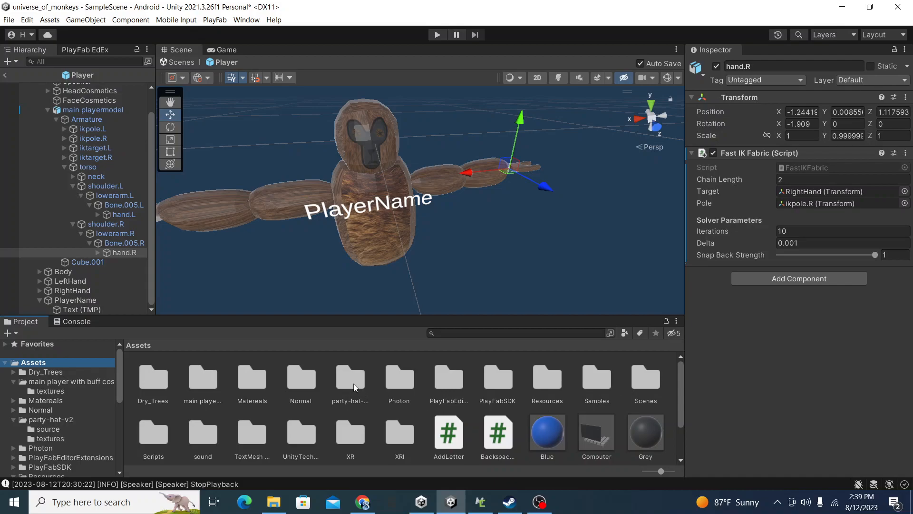
pyautogui.doubleClick(152, 435)
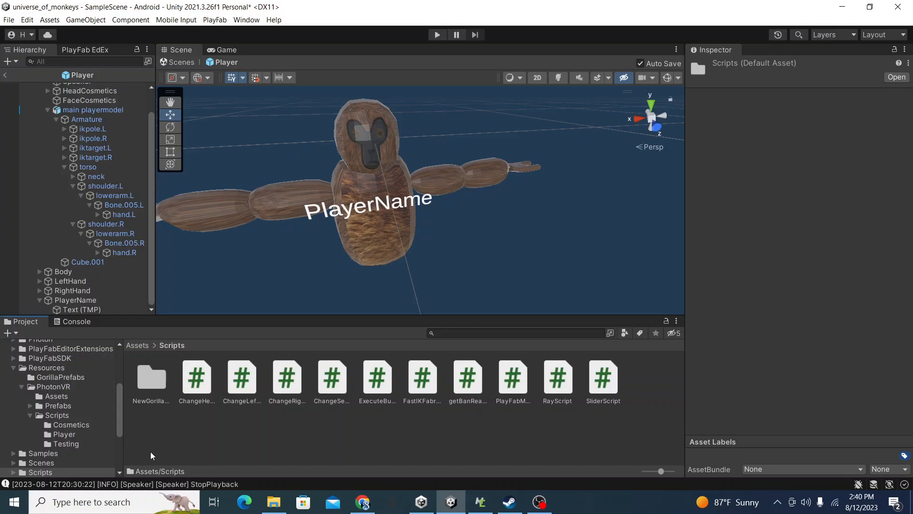
pyautogui.click(423, 376)
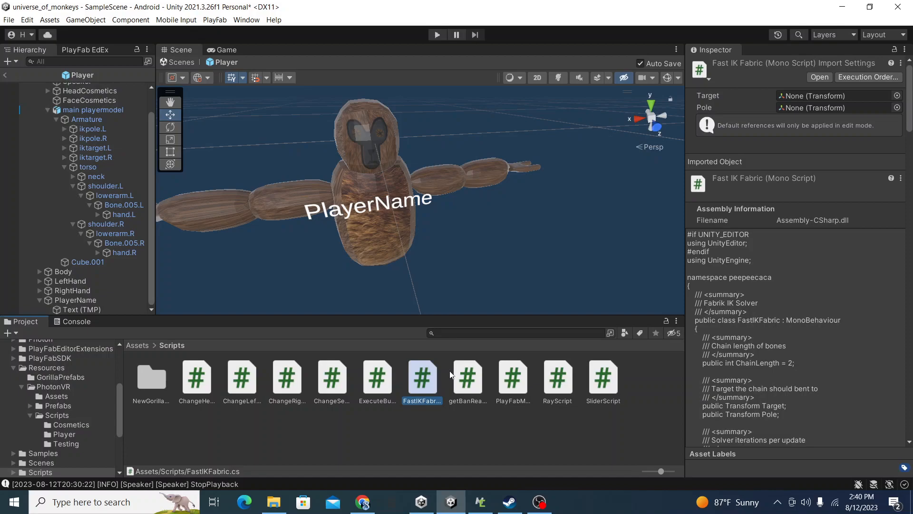
# Step: Check the Target and Pole references of Fast IK Fabric on hand.R and hand.L, inspect ikpole.L, and clear the selection
pyautogui.click(127, 213)
pyautogui.click(132, 255)
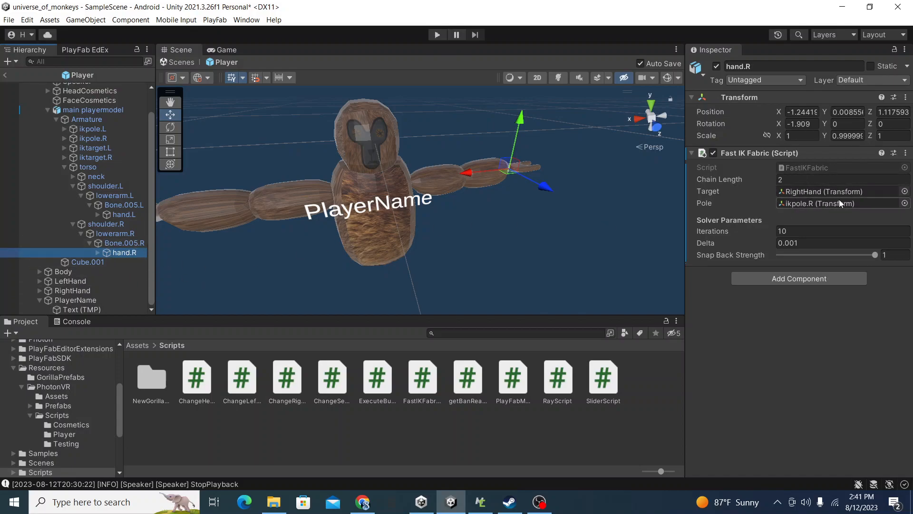
pyautogui.scroll(1, 145, 115)
pyautogui.scroll(-1, 142, 184)
pyautogui.click(110, 213)
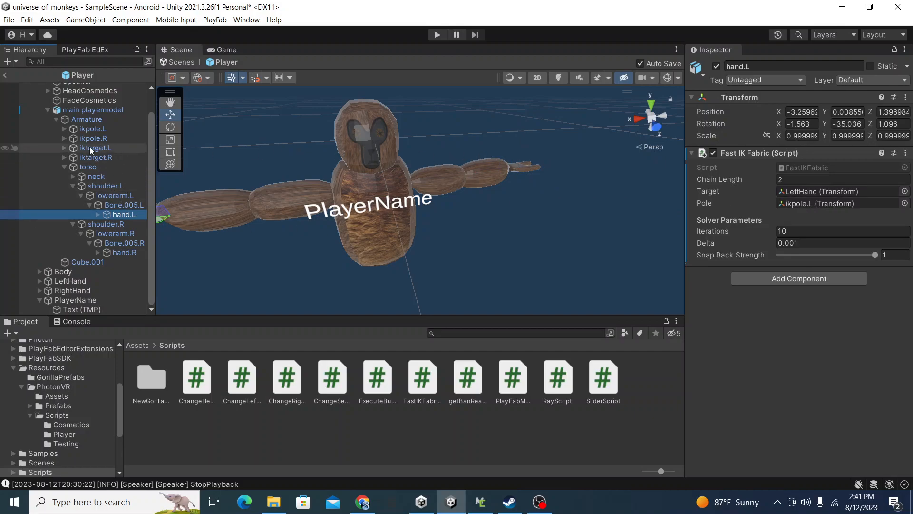
pyautogui.click(82, 128)
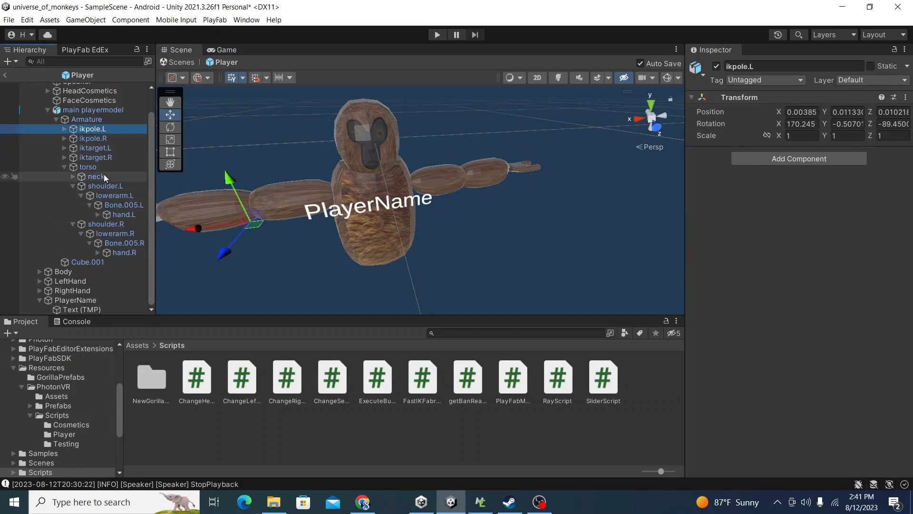
pyautogui.click(131, 214)
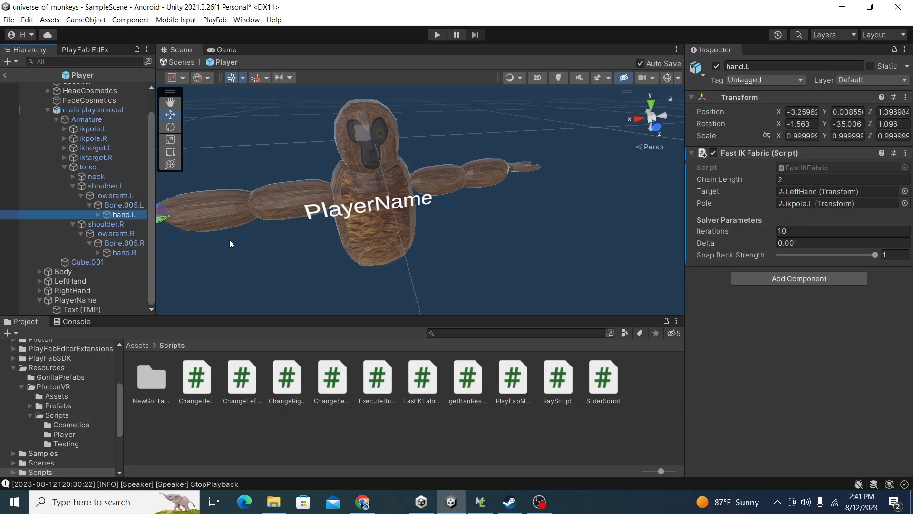
pyautogui.click(301, 300)
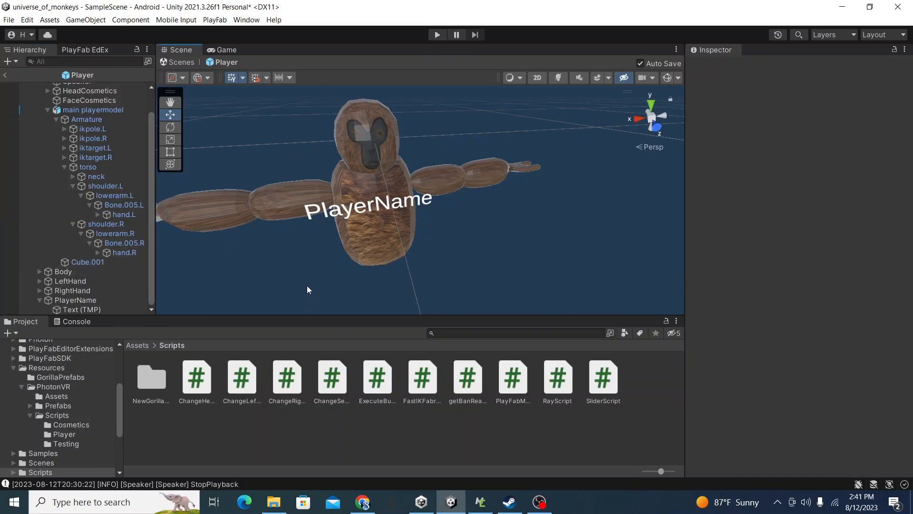
# Step: Show the scene gizmos and examine the arm bone chains of the player model
pyautogui.click(666, 79)
pyautogui.moveTo(393, 202); pyautogui.dragTo(231, 181, button='right')
pyautogui.press('w')
pyautogui.press('s')
pyautogui.press('w')
pyautogui.press('s')
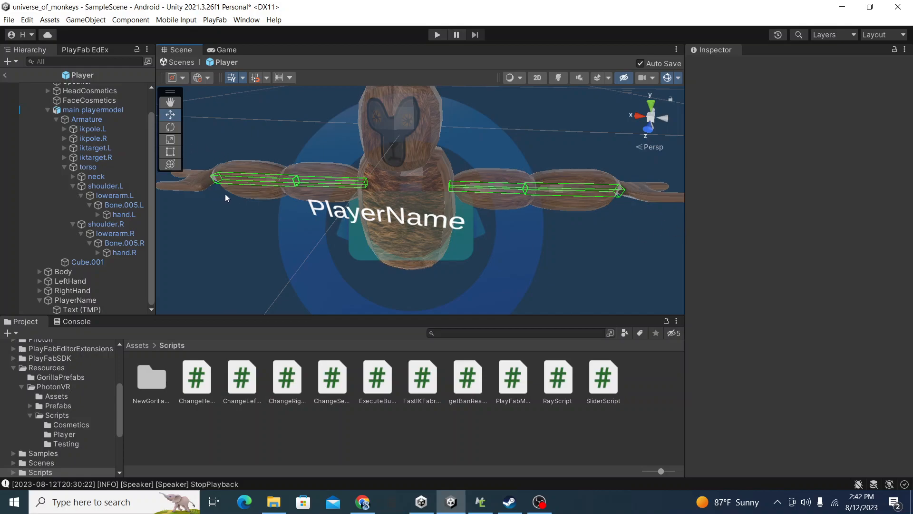
pyautogui.keyDown('alt'); pyautogui.moveTo(213, 271); pyautogui.dragTo(310, 258); pyautogui.keyUp('alt')
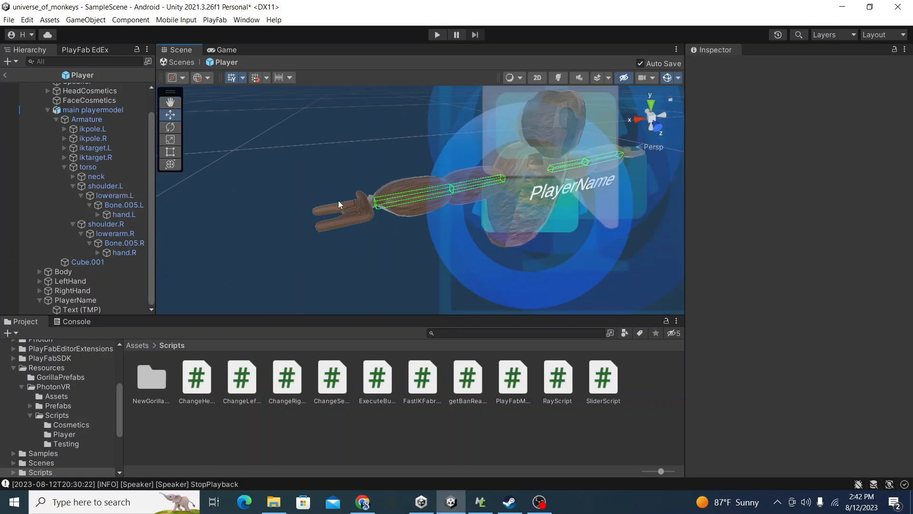
# Step: Collapse torso and inspect the position of ikpole.R on the player's arm
pyautogui.click(65, 167)
pyautogui.click(82, 162)
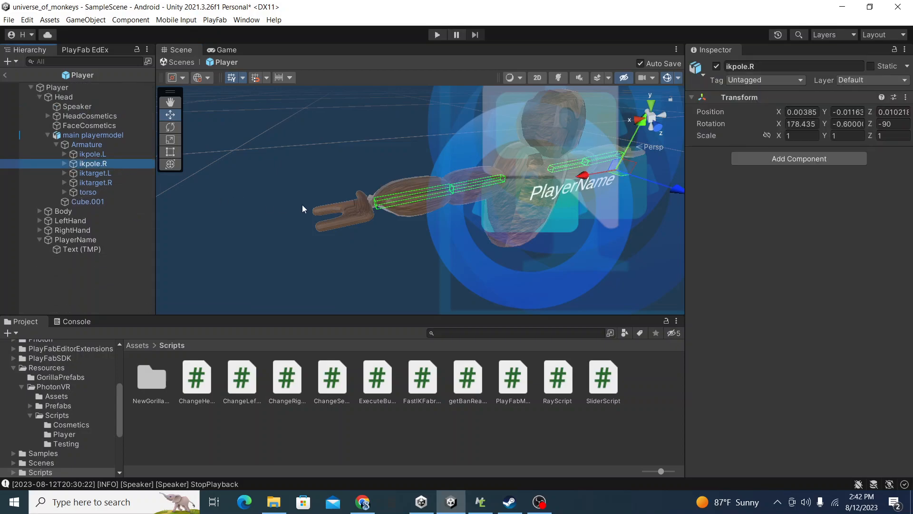
pyautogui.keyDown('alt'); pyautogui.moveTo(489, 233); pyautogui.dragTo(409, 140); pyautogui.keyUp('alt')
pyautogui.moveTo(409, 139); pyautogui.dragTo(349, 138, button='right')
pyautogui.press('w')
# Step: Try to move iktarget.L vertically at the wrist, and undo the move
pyautogui.click(97, 174)
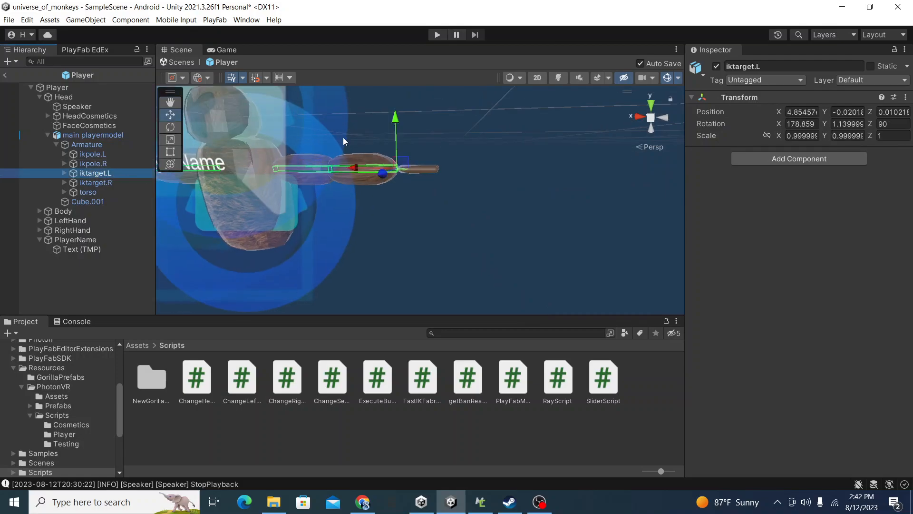
pyautogui.moveTo(394, 135); pyautogui.dragTo(397, 168)
pyautogui.hotkey('ctrl', 'z')
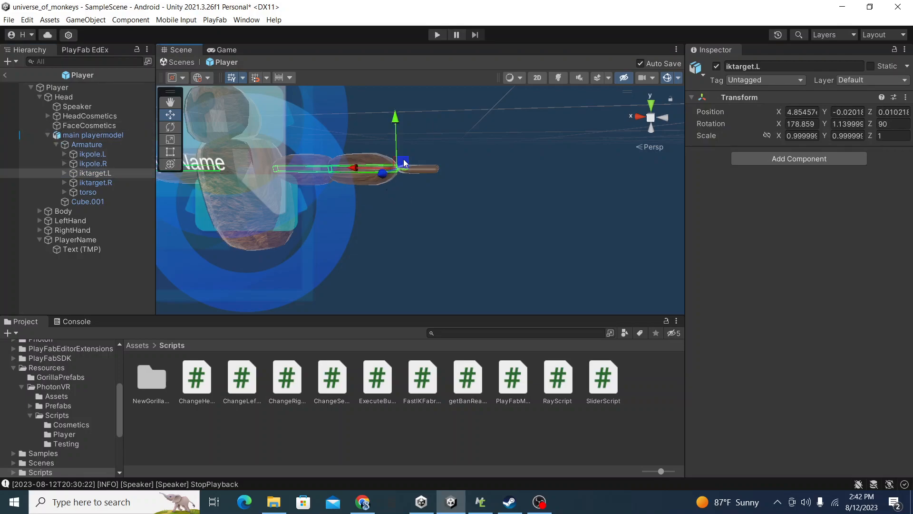
# Step: Examine the arm bone chains on both sides of the player model from several angles, and clear the selection
pyautogui.click(437, 226)
pyautogui.moveTo(438, 227); pyautogui.dragTo(400, 185, button='right')
pyautogui.press('w')
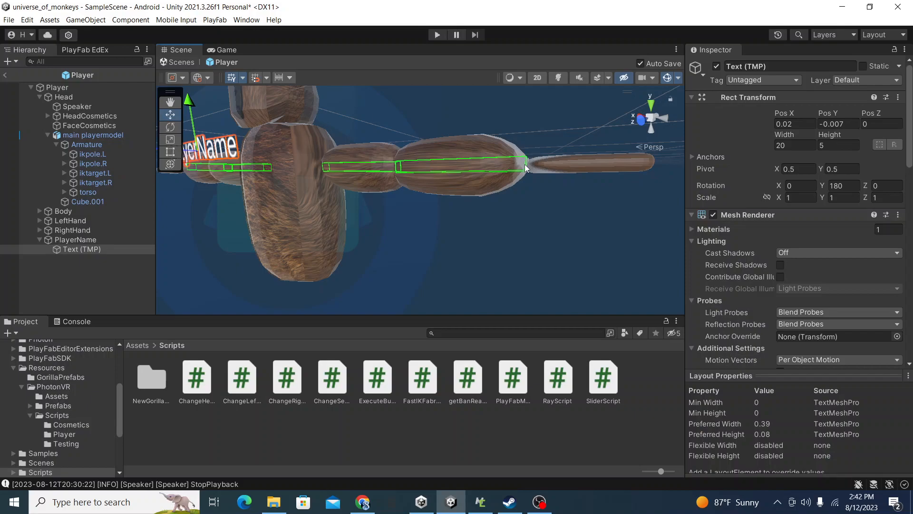
pyautogui.moveTo(399, 167); pyautogui.dragTo(452, 164, button='right')
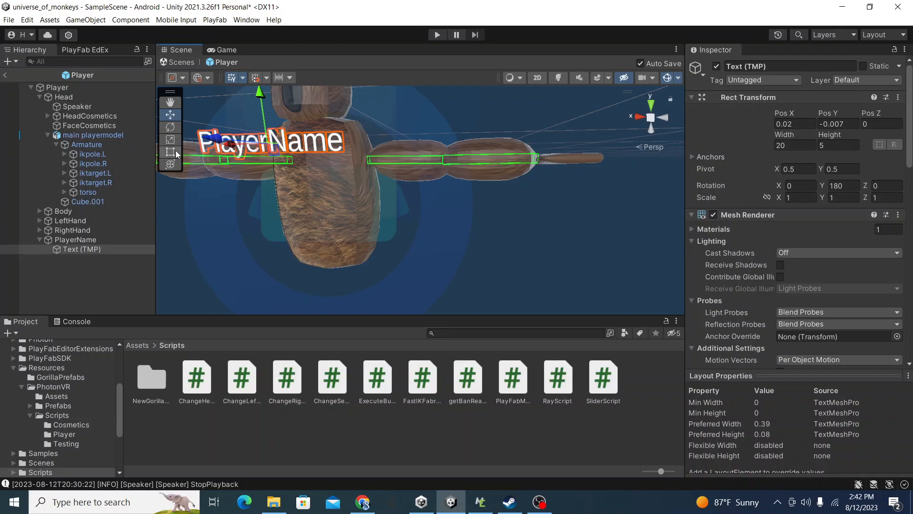
pyautogui.moveTo(446, 183); pyautogui.dragTo(547, 191, button='right')
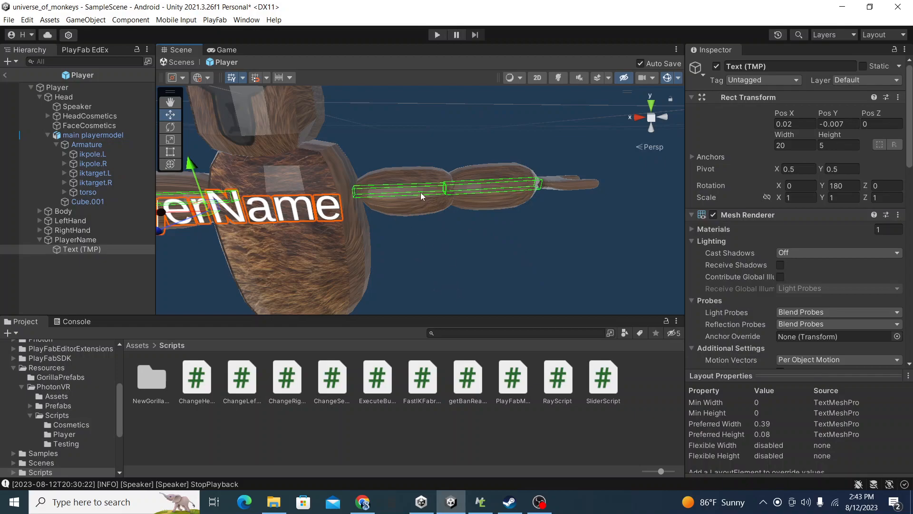
pyautogui.moveTo(368, 265); pyautogui.dragTo(292, 243, button='right')
pyautogui.moveTo(471, 183); pyautogui.dragTo(477, 207, button='right')
pyautogui.scroll(-2, 477, 208)
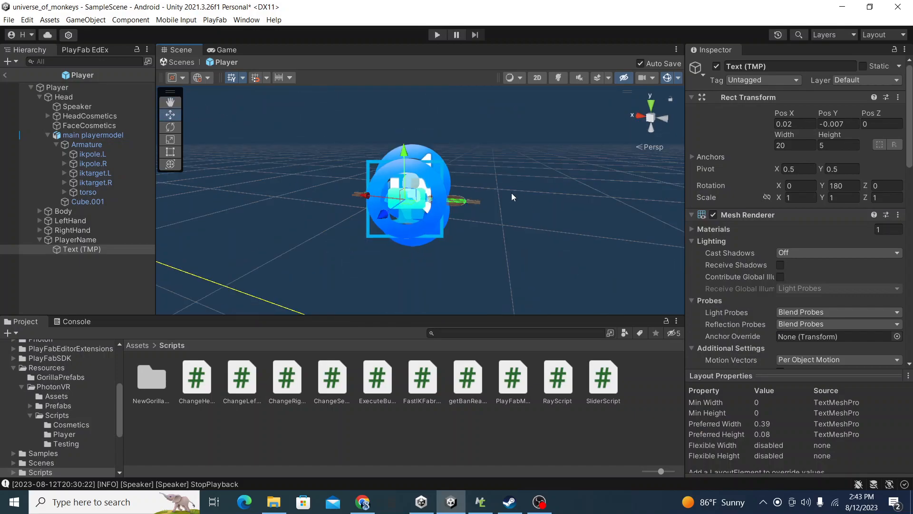
pyautogui.scroll(4, 510, 186)
pyautogui.moveTo(328, 214); pyautogui.dragTo(458, 210, button='right')
pyautogui.scroll(3, 458, 210)
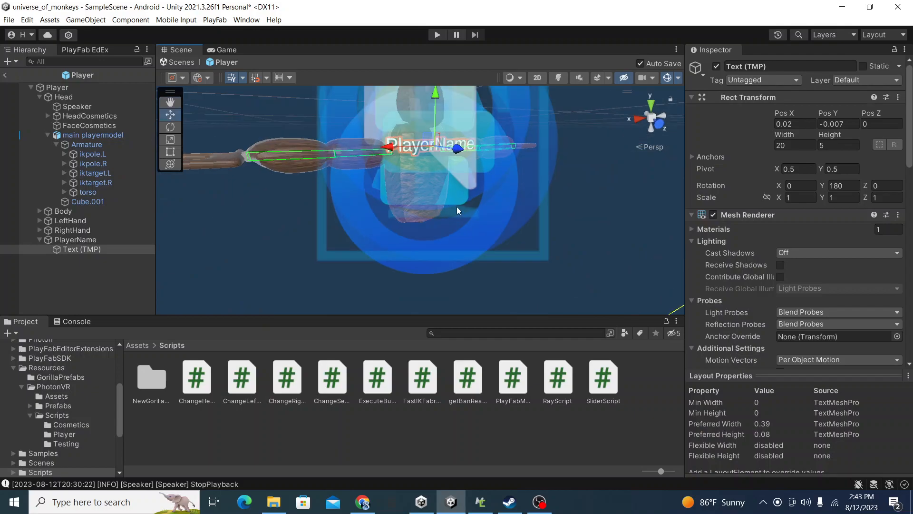
pyautogui.click(61, 264)
pyautogui.scroll(8, 449, 259)
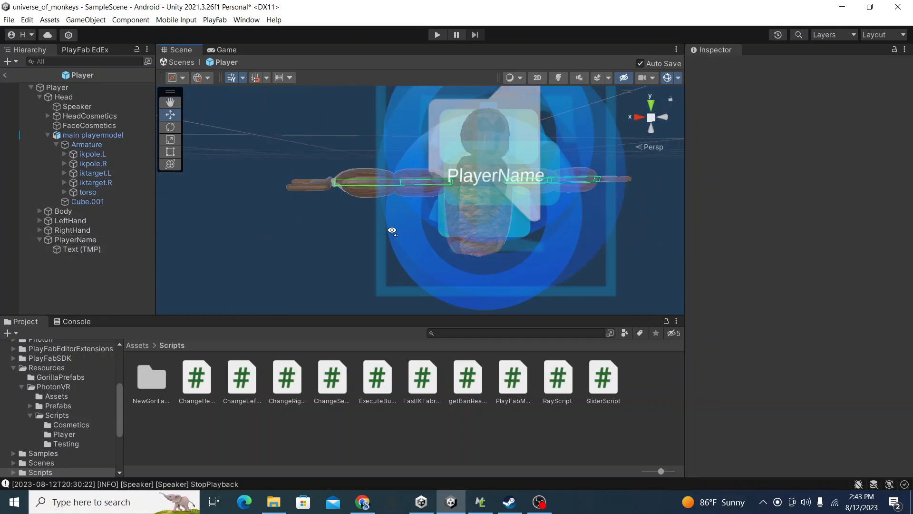
# Step: Hide the scene gizmos and leave the Player prefab to return to SampleScene
pyautogui.click(666, 78)
pyautogui.scroll(-6, 450, 180)
pyautogui.moveTo(421, 180); pyautogui.dragTo(346, 179, button='right')
pyautogui.press('s')
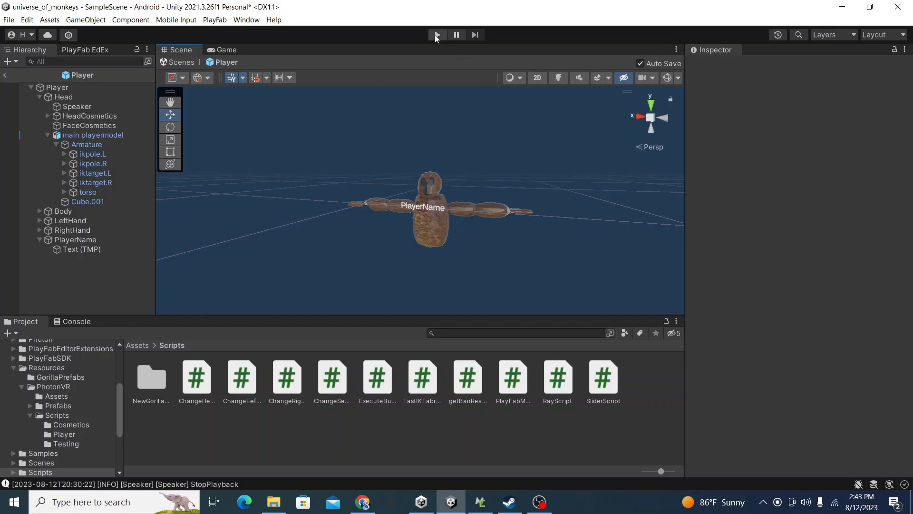
pyautogui.click(6, 76)
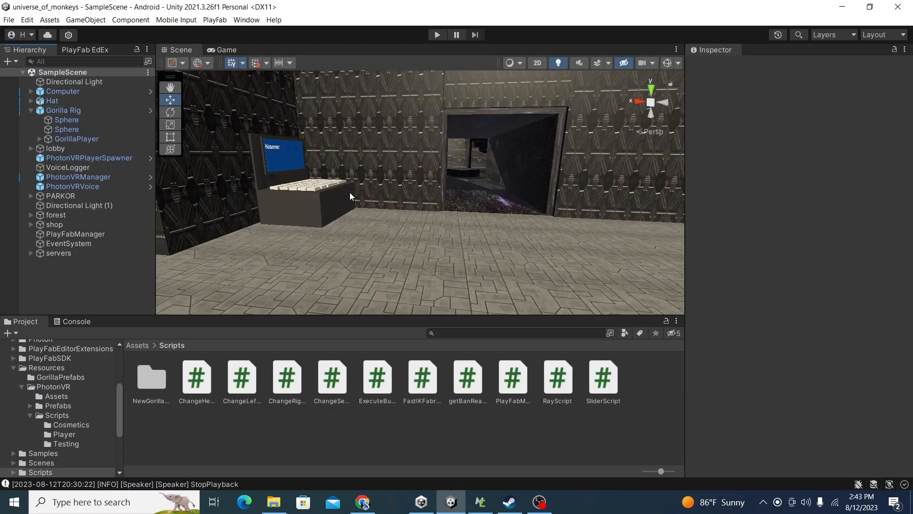
pyautogui.moveTo(350, 180); pyautogui.dragTo(262, 209, button='right')
pyautogui.click(5, 21)
pyautogui.click(8, 20)
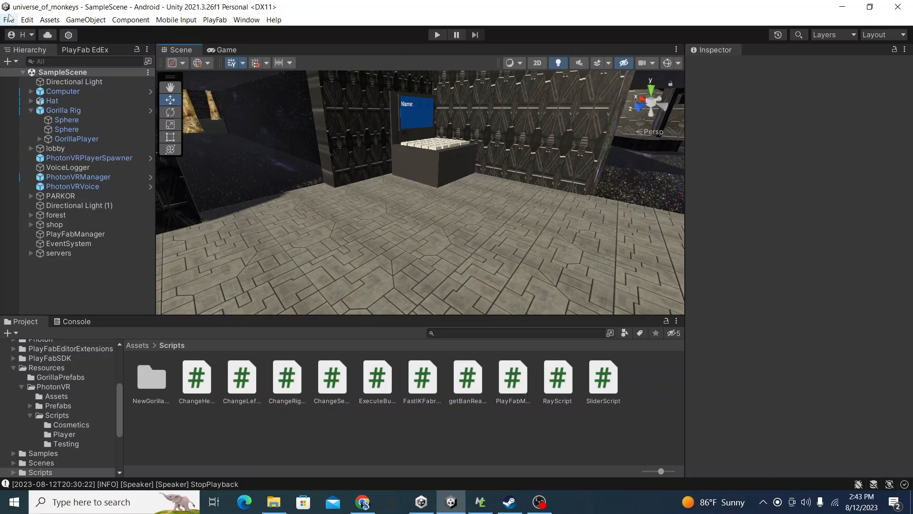
pyautogui.click(10, 20)
pyautogui.moveTo(27, 20)
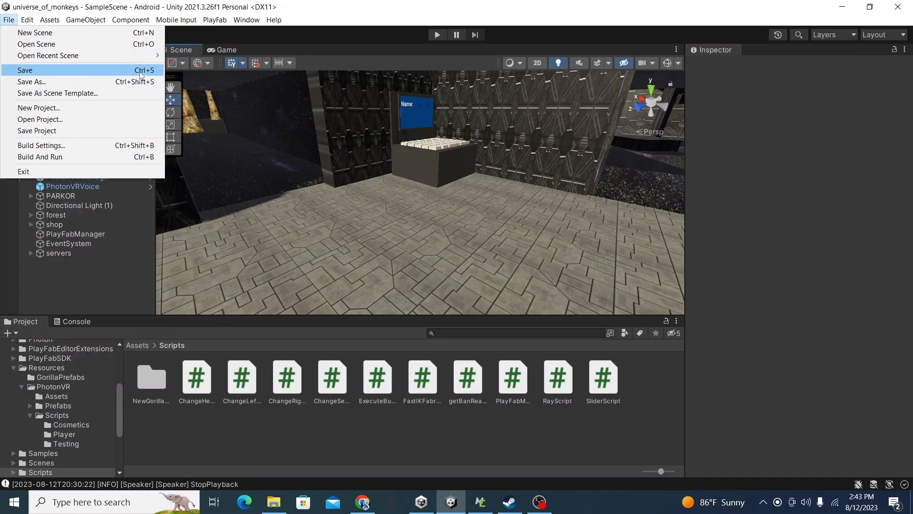
pyautogui.click(420, 246)
# Step: Select the computer's desk, back panel and keyboard with screen, and scale them down together to about 0.51
pyautogui.moveTo(420, 246); pyautogui.dragTo(519, 298, button='right')
pyautogui.press('w')
pyautogui.click(409, 245)
pyautogui.press('f')
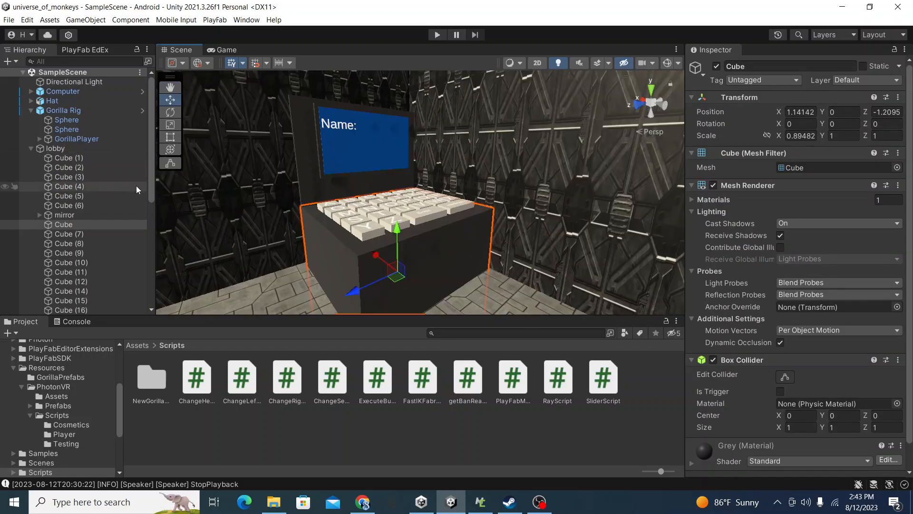
pyautogui.moveTo(151, 183); pyautogui.dragTo(152, 223)
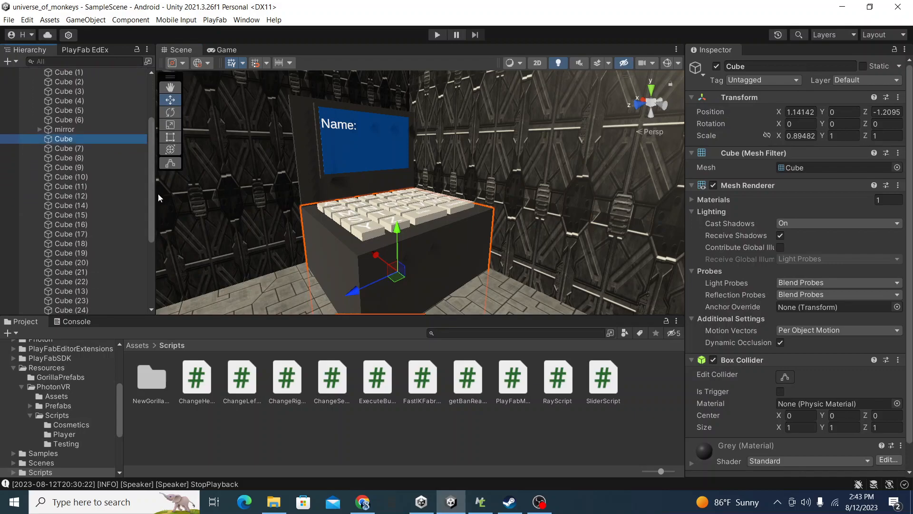
pyautogui.keyDown('shift'); pyautogui.click(318, 188); pyautogui.keyUp('shift')
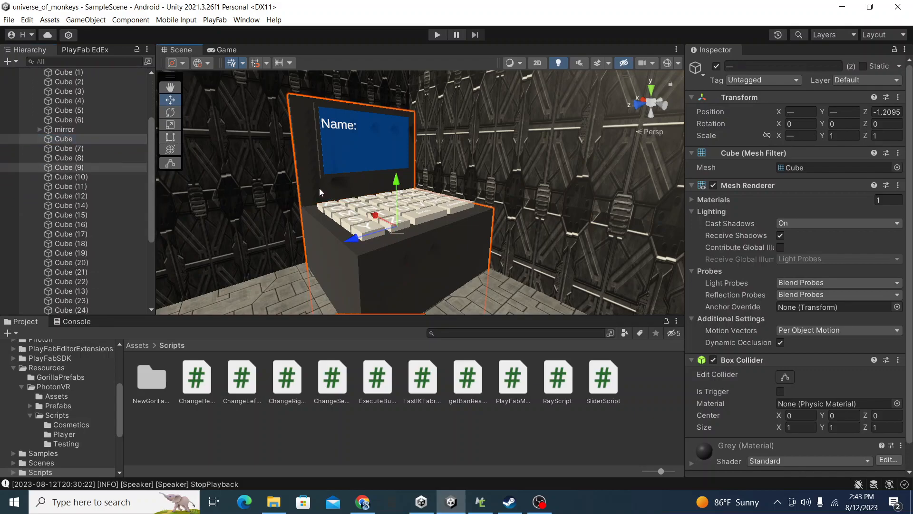
pyautogui.keyDown('shift'); pyautogui.click(352, 169); pyautogui.keyUp('shift')
pyautogui.click(171, 125)
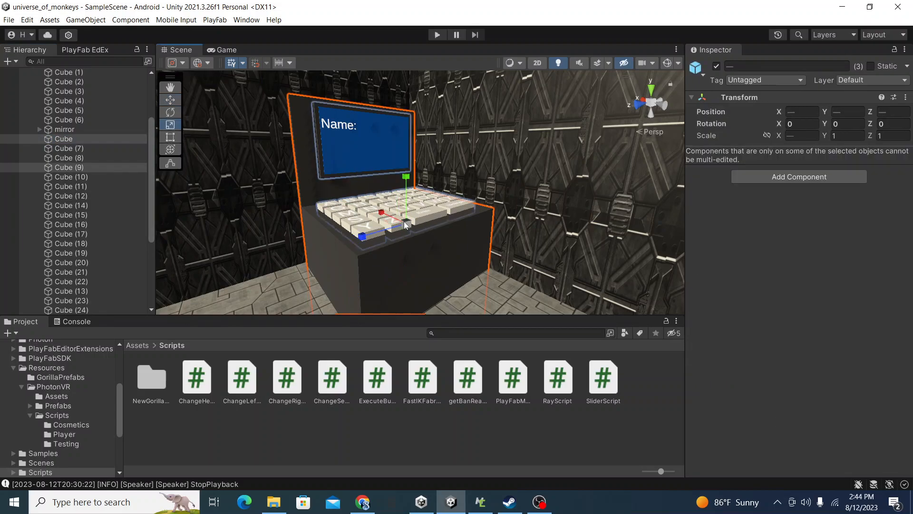
pyautogui.moveTo(407, 223); pyautogui.dragTo(374, 226)
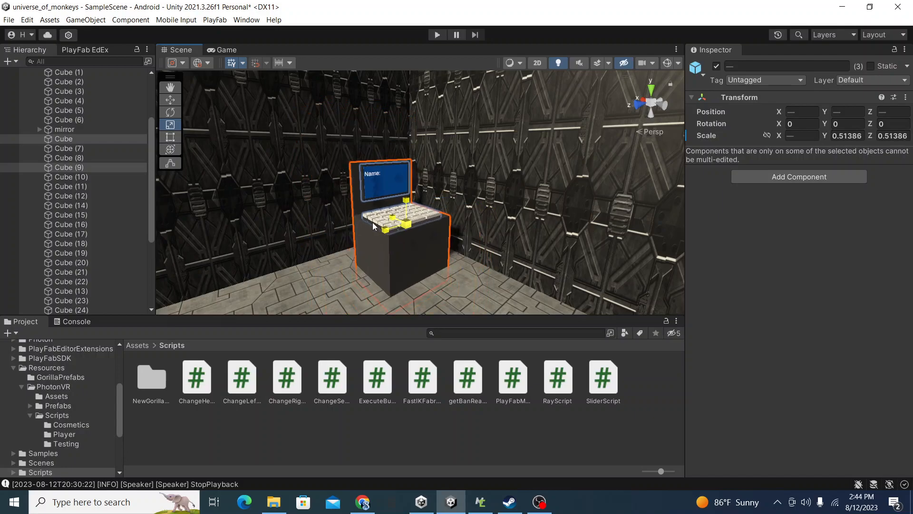
# Step: Reposition the scaled-down computer slightly along the Z axis and clear the selection
pyautogui.moveTo(352, 224); pyautogui.dragTo(861, 237, button='right')
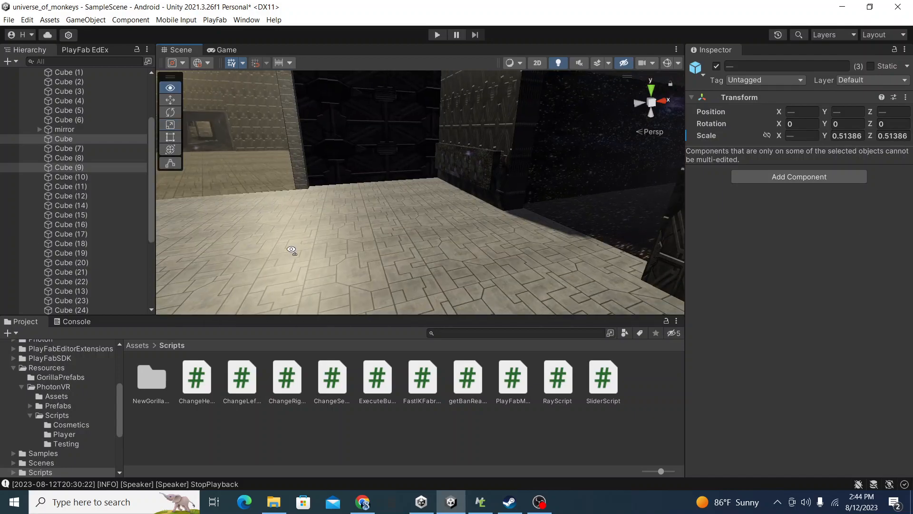
pyautogui.moveTo(291, 249); pyautogui.dragTo(420, 201, button='right')
pyautogui.click(170, 101)
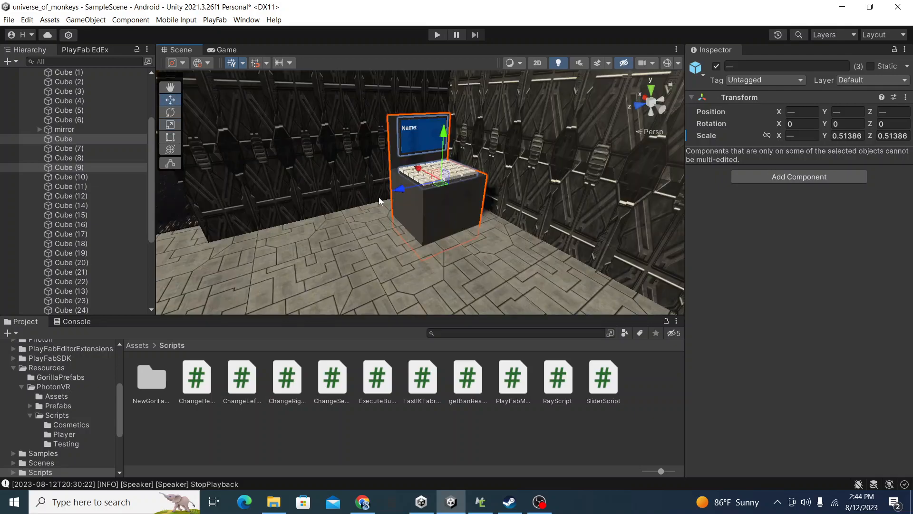
pyautogui.moveTo(393, 193); pyautogui.dragTo(392, 192)
pyautogui.click(352, 239)
pyautogui.moveTo(352, 238); pyautogui.dragTo(403, 284, button='right')
pyautogui.click(284, 288)
pyautogui.moveTo(263, 280); pyautogui.dragTo(36, 136, button='right')
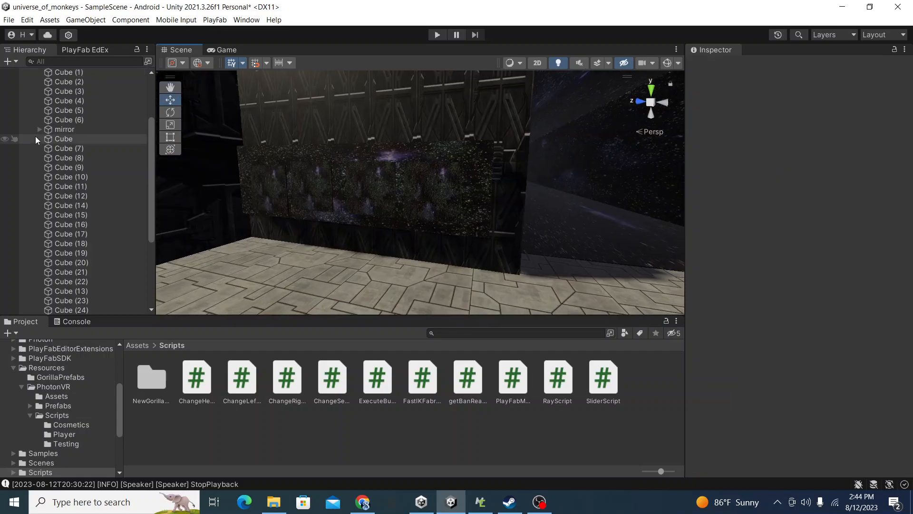
# Step: Collapse the lobby group and make the servers object a child of lobby
pyautogui.moveTo(150, 158); pyautogui.dragTo(160, 98)
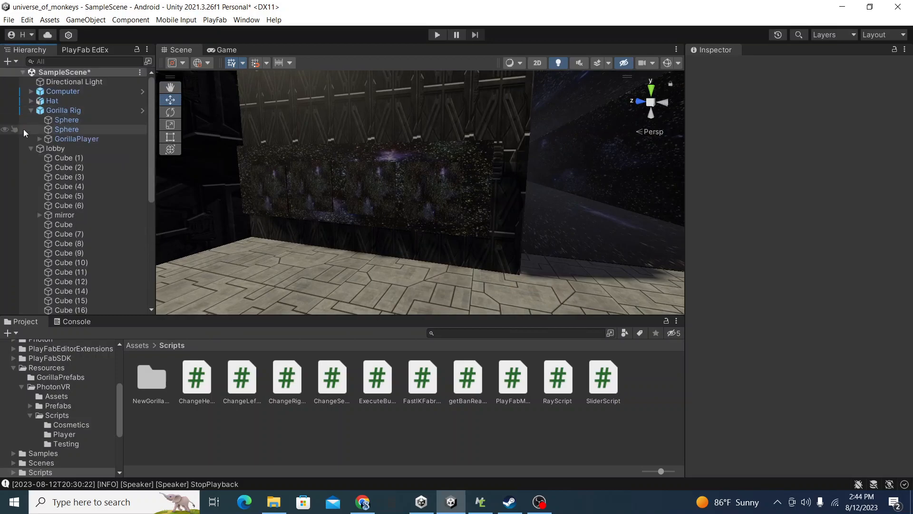
pyautogui.click(33, 148)
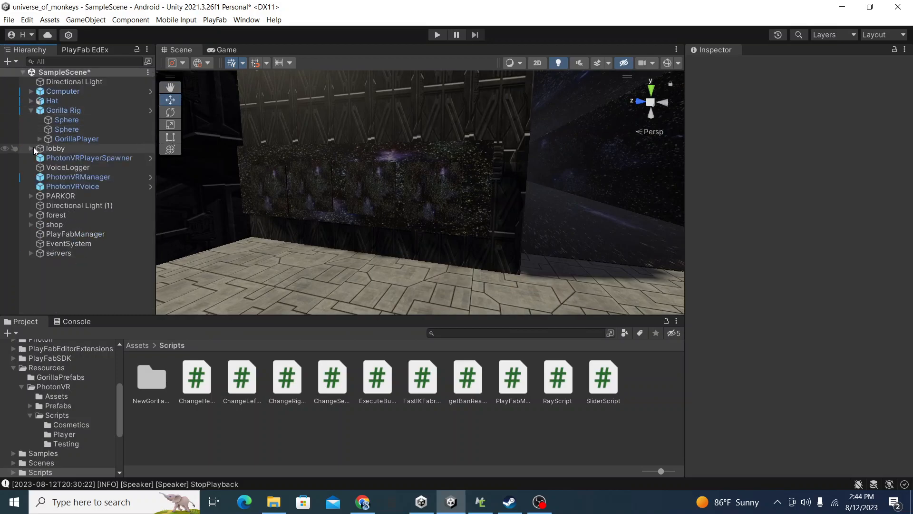
pyautogui.click(33, 146)
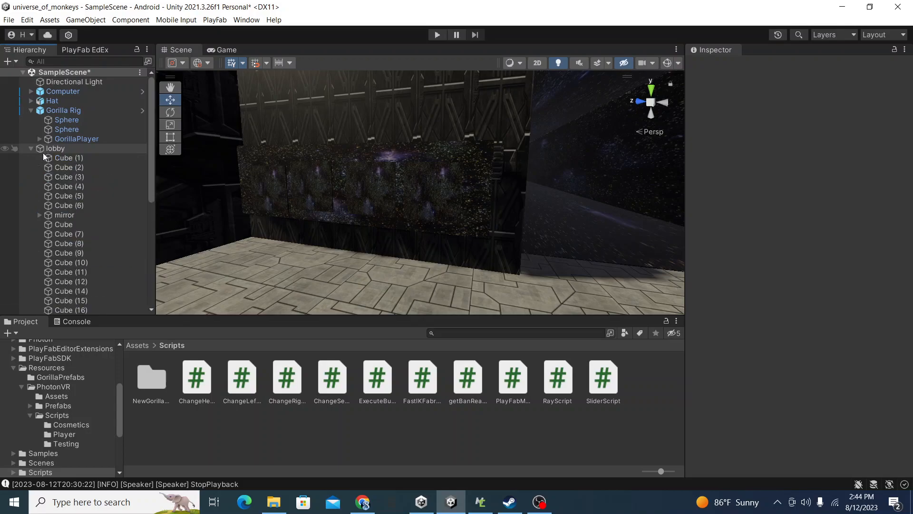
pyautogui.click(29, 149)
pyautogui.moveTo(63, 252); pyautogui.dragTo(86, 150)
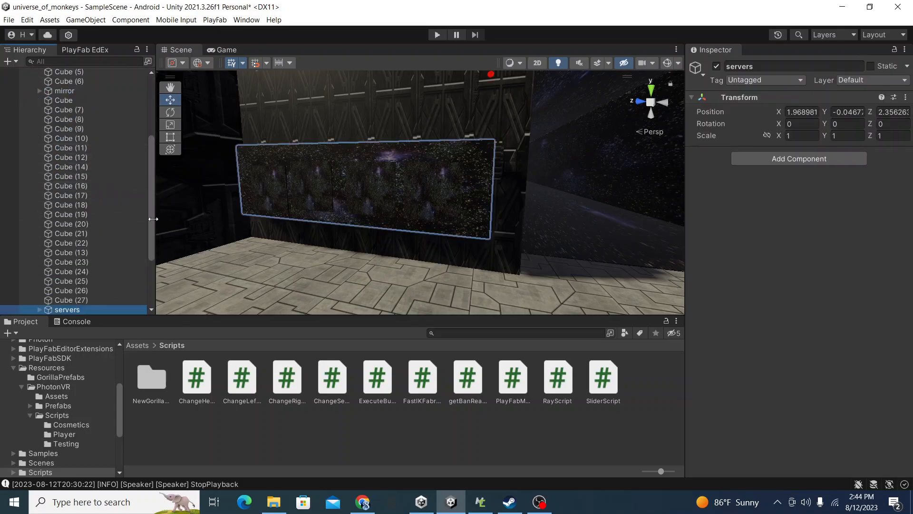
# Step: Select the five text labels of the server button and Cubes under servers, and move them together along the X axis
pyautogui.scroll(-4, 150, 227)
pyautogui.click(39, 231)
pyautogui.click(108, 257)
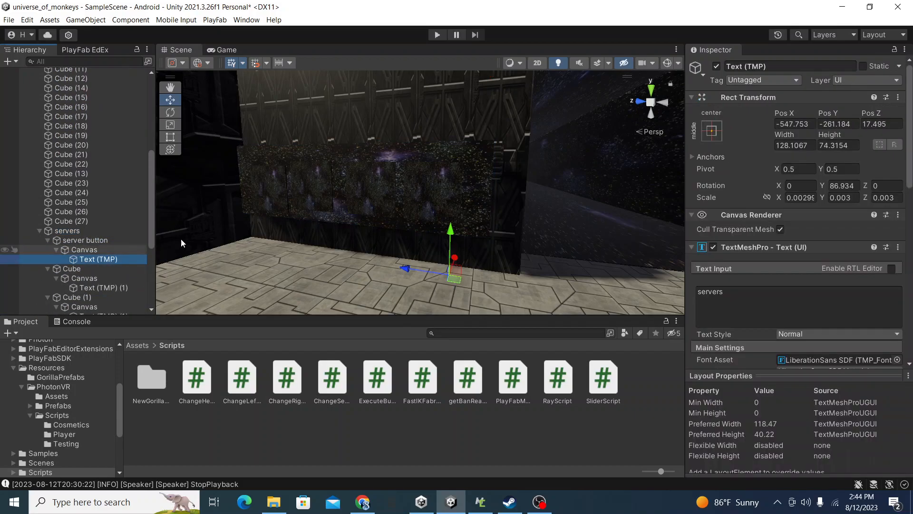
pyautogui.moveTo(404, 252); pyautogui.dragTo(193, 299, button='right')
pyautogui.press('w')
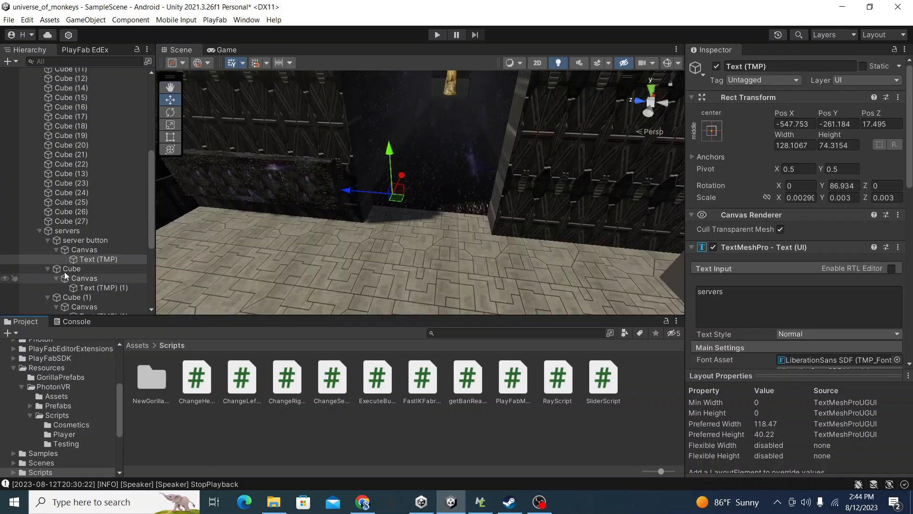
pyautogui.keyDown('ctrl'); pyautogui.click(79, 287); pyautogui.keyUp('ctrl')
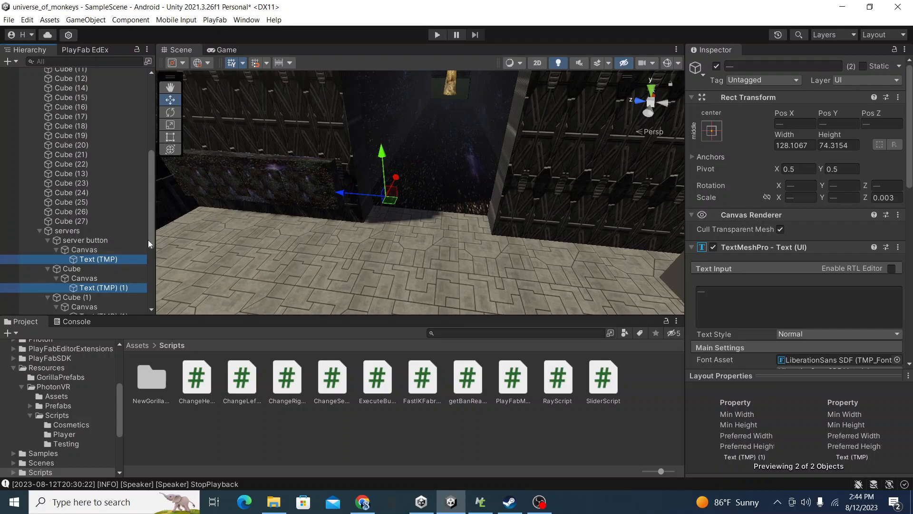
pyautogui.scroll(-5, 147, 252)
pyautogui.keyDown('ctrl'); pyautogui.click(98, 215); pyautogui.keyUp('ctrl')
pyautogui.keyDown('ctrl'); pyautogui.click(97, 243); pyautogui.keyUp('ctrl')
pyautogui.keyDown('ctrl'); pyautogui.click(96, 272); pyautogui.keyUp('ctrl')
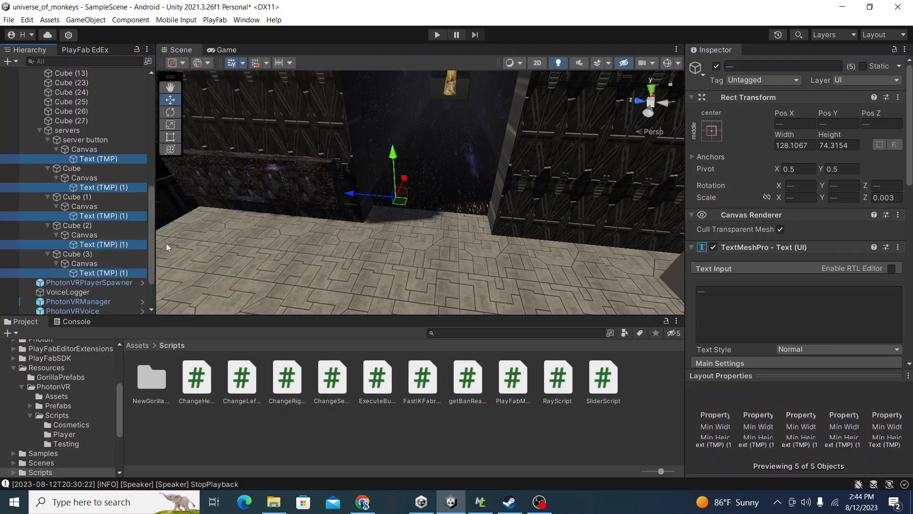
pyautogui.moveTo(404, 178); pyautogui.dragTo(320, 213)
pyautogui.moveTo(343, 254); pyautogui.dragTo(171, 113, button='right')
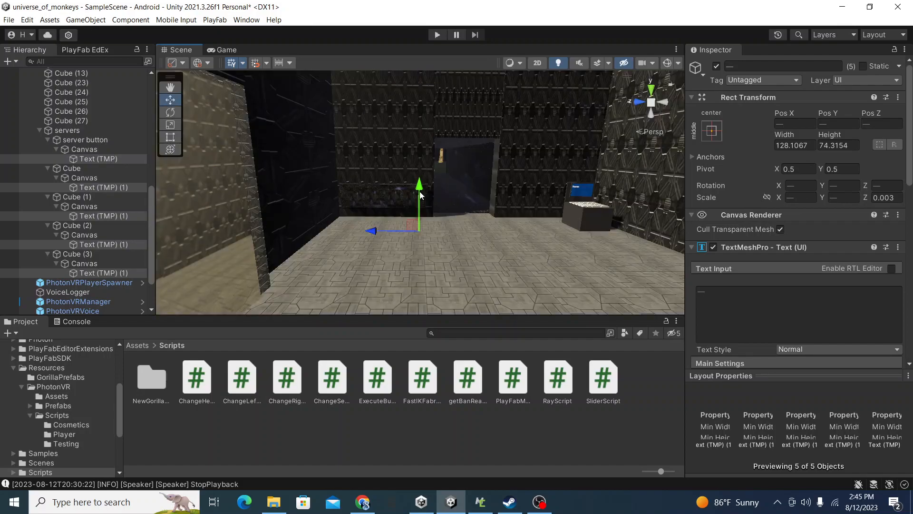
# Step: Adjust the height of the five labels so that servers, Main, 1, 2 and 3 line up with the server board
pyautogui.moveTo(420, 194); pyautogui.dragTo(415, 188)
pyautogui.moveTo(415, 188); pyautogui.dragTo(419, 203, button='right')
pyautogui.moveTo(425, 207); pyautogui.dragTo(429, 223)
pyautogui.moveTo(430, 224); pyautogui.dragTo(352, 245, button='right')
pyautogui.moveTo(602, 192); pyautogui.dragTo(600, 217)
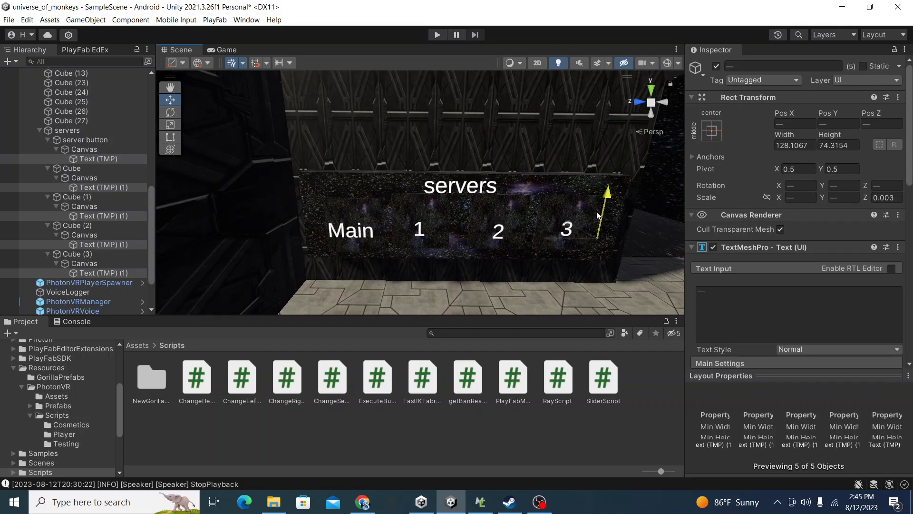
# Step: Nudge the five labels along X to sit against the server board's surface, and clear the selection
pyautogui.moveTo(563, 248); pyautogui.dragTo(680, 190, button='right')
pyautogui.moveTo(702, 270); pyautogui.dragTo(634, 257, button='right')
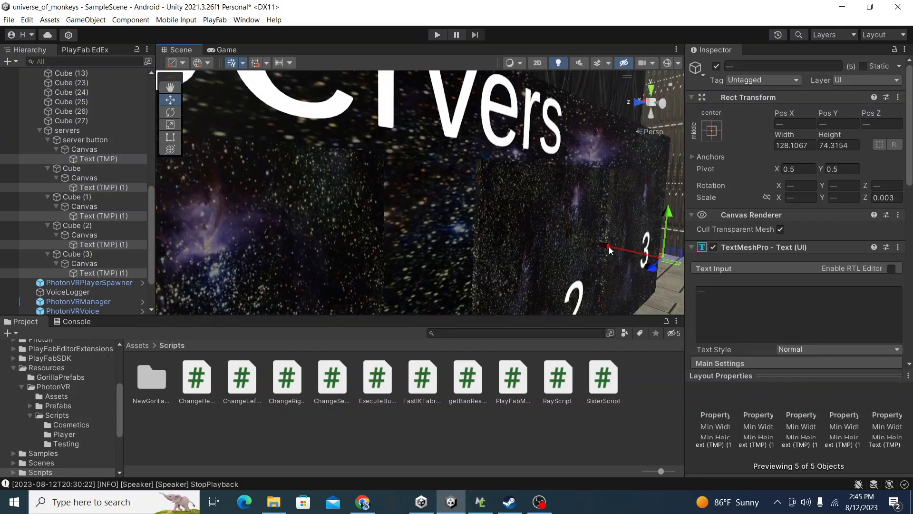
pyautogui.moveTo(603, 250); pyautogui.dragTo(599, 252)
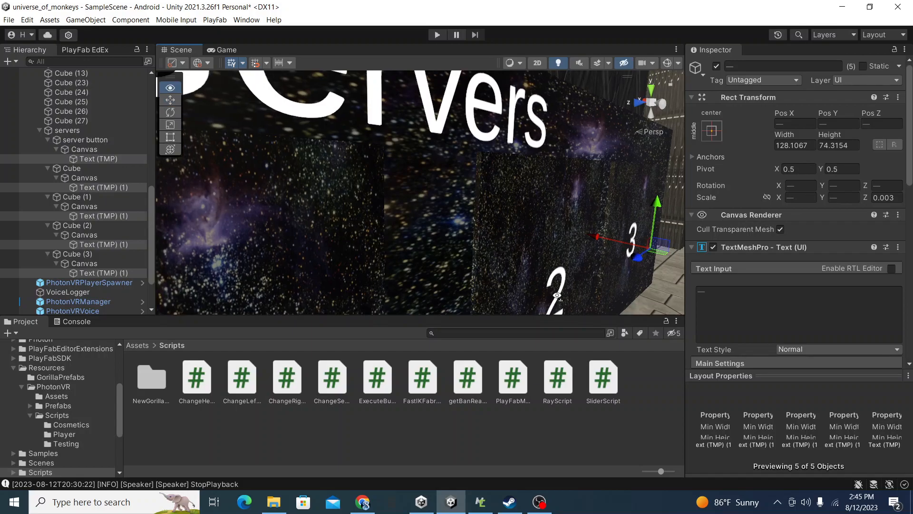
pyautogui.scroll(-5, 571, 253)
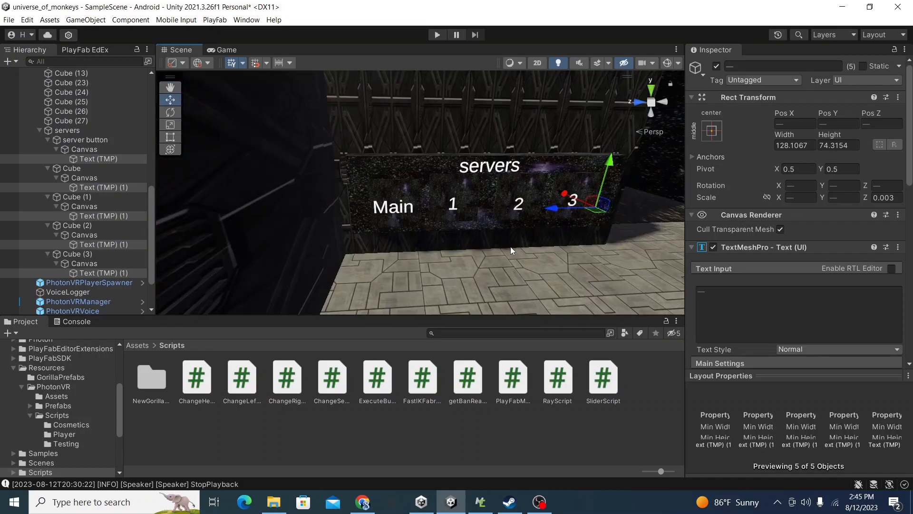
pyautogui.moveTo(502, 288); pyautogui.dragTo(110, 247, button='right')
pyautogui.click(416, 277)
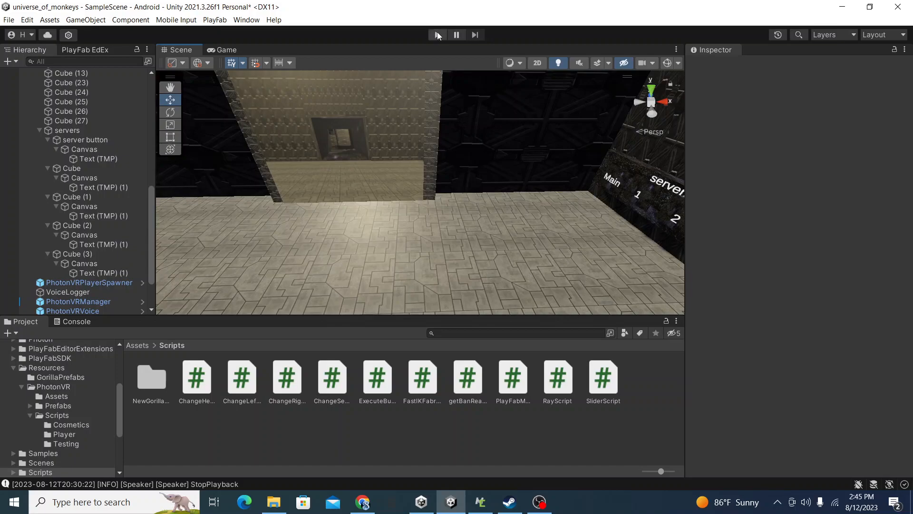
# Step: Start Play mode and examine the spawned gorilla player up close in the Scene view
pyautogui.click(438, 35)
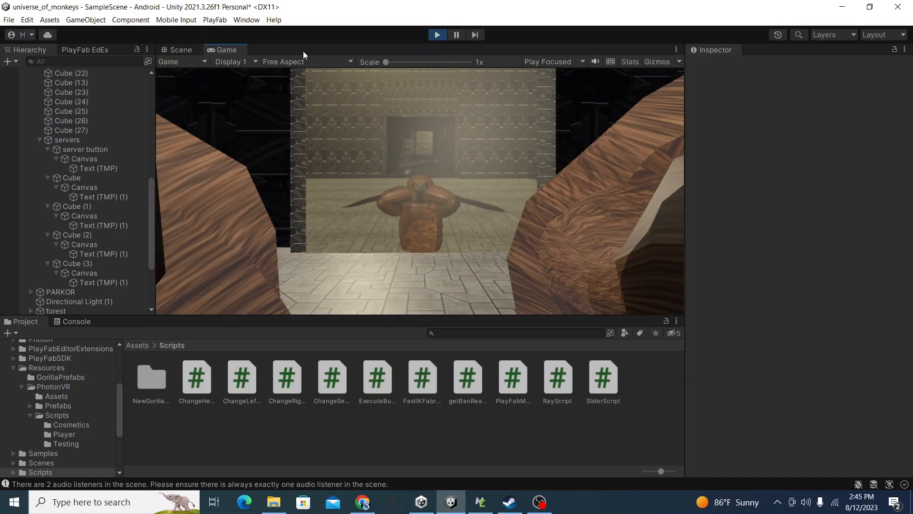
pyautogui.click(181, 50)
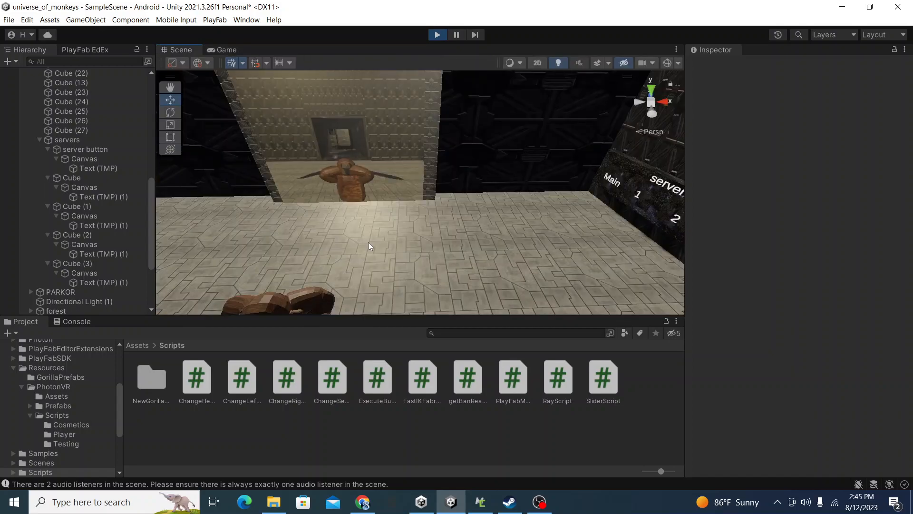
pyautogui.moveTo(368, 242); pyautogui.dragTo(819, 373, button='right')
pyautogui.press('w')
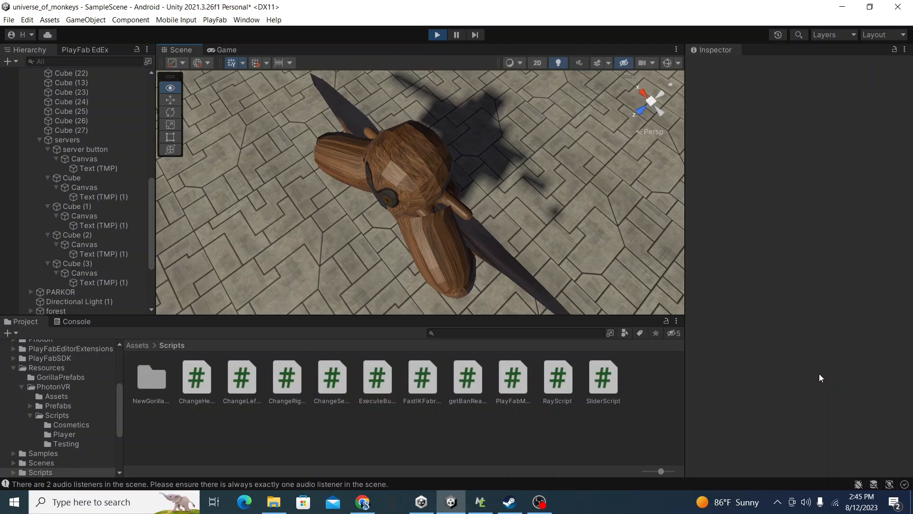
# Step: Test the arm movement by shifting LeftHand Controller and RightHand Controller outward along the X axis
pyautogui.moveTo(151, 214); pyautogui.dragTo(146, 145)
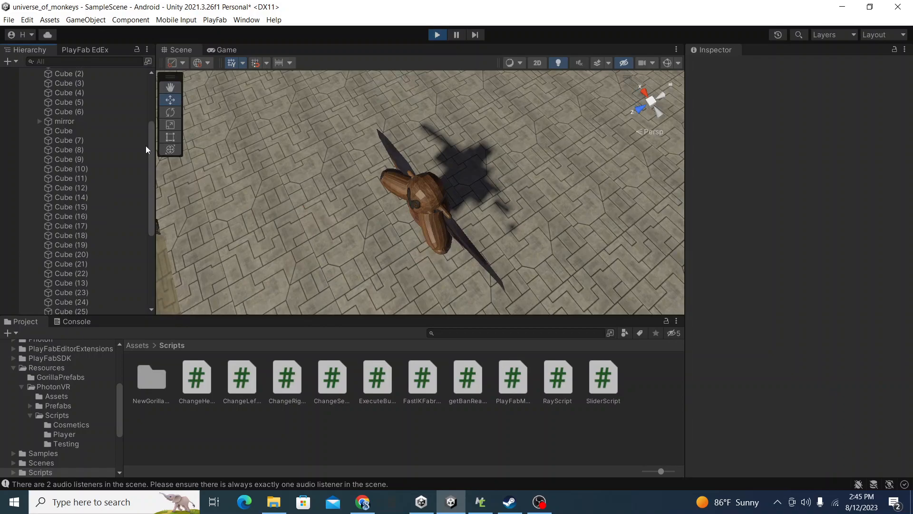
pyautogui.scroll(3, 34, 107)
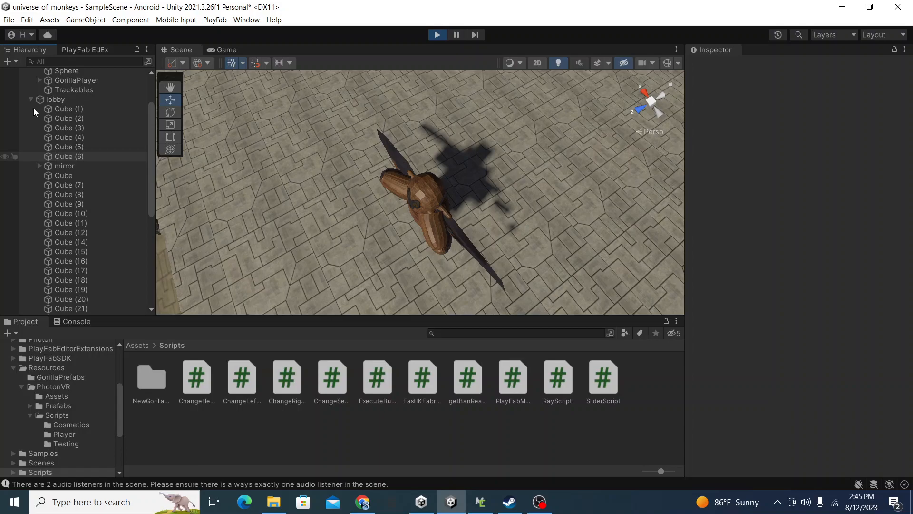
pyautogui.click(380, 135)
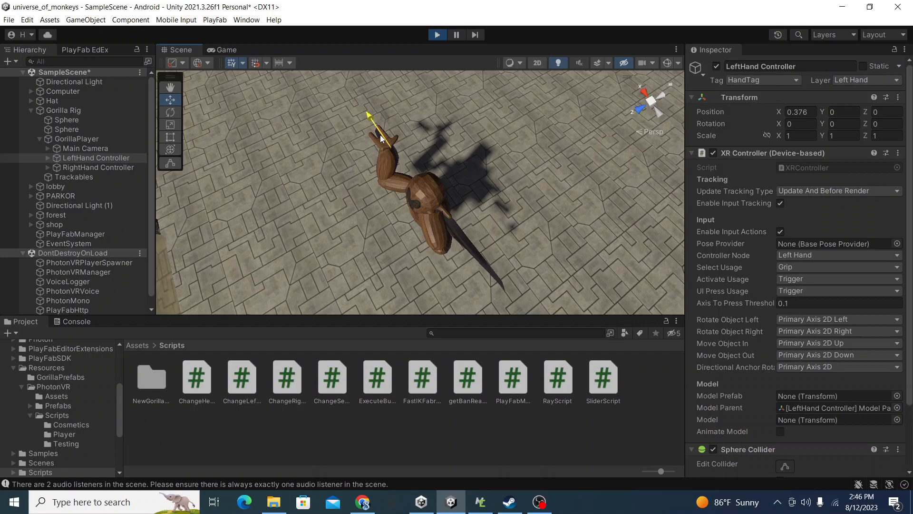
pyautogui.click(430, 196)
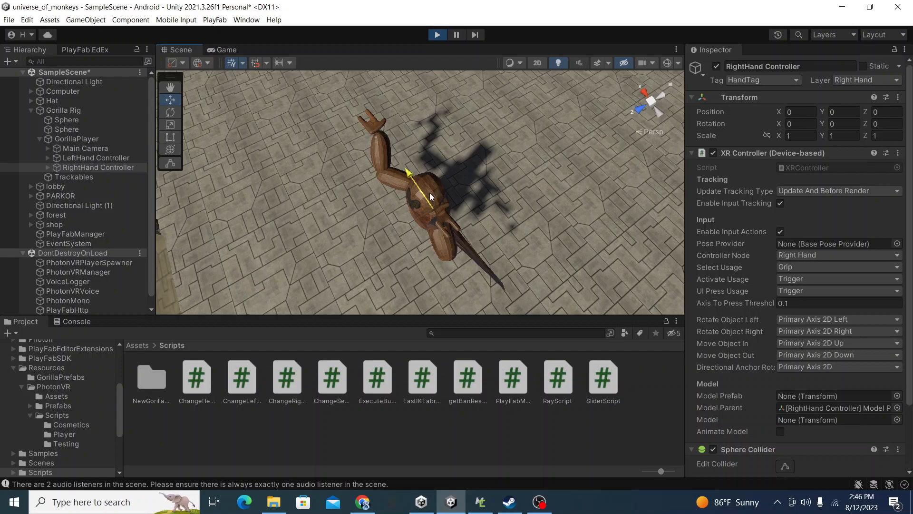
pyautogui.moveTo(430, 196); pyautogui.dragTo(432, 205)
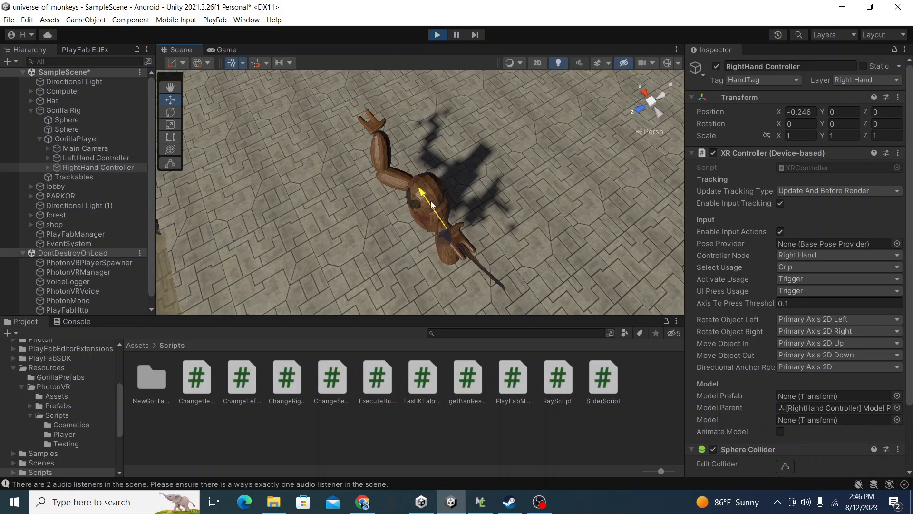
# Step: Move the Gorilla Rig to the computer, test its keyboard with LeftHand Controller, and stop Play mode
pyautogui.click(430, 201)
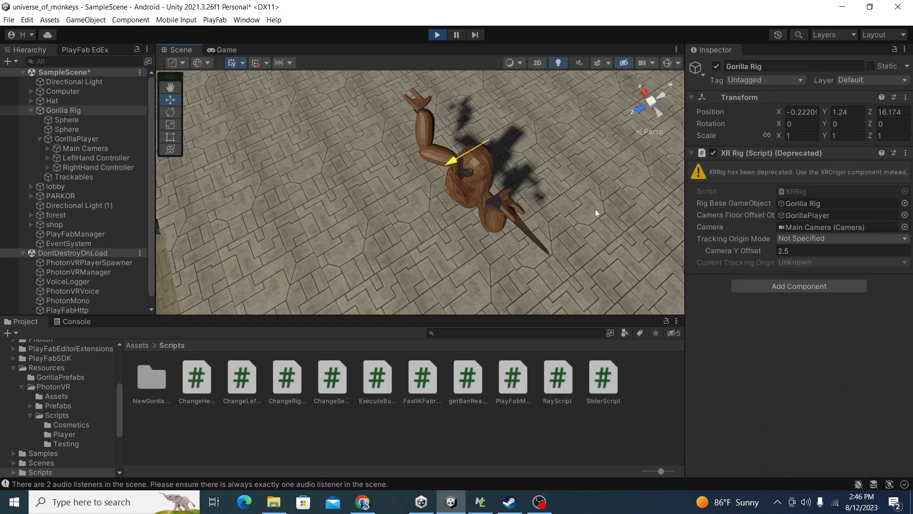
pyautogui.keyDown('alt'); pyautogui.moveTo(595, 209); pyautogui.dragTo(524, 213); pyautogui.keyUp('alt')
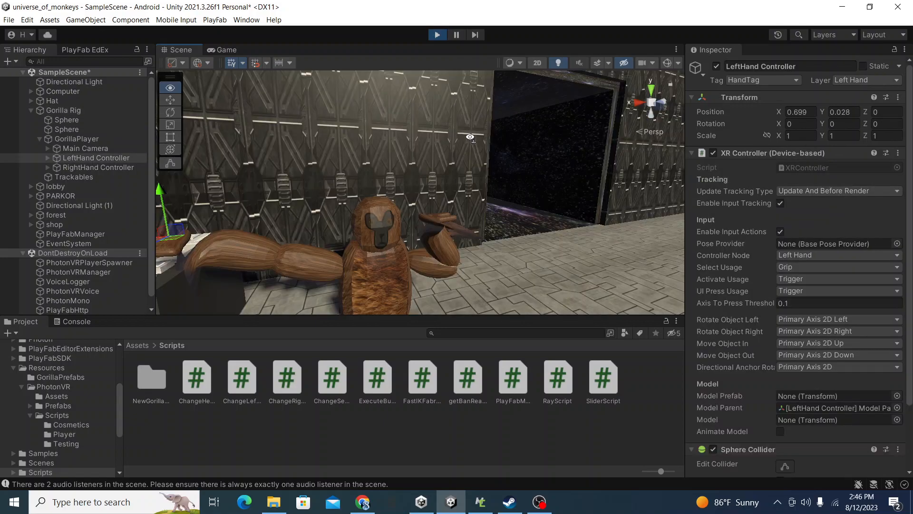
pyautogui.moveTo(469, 137); pyautogui.dragTo(354, 163, button='right')
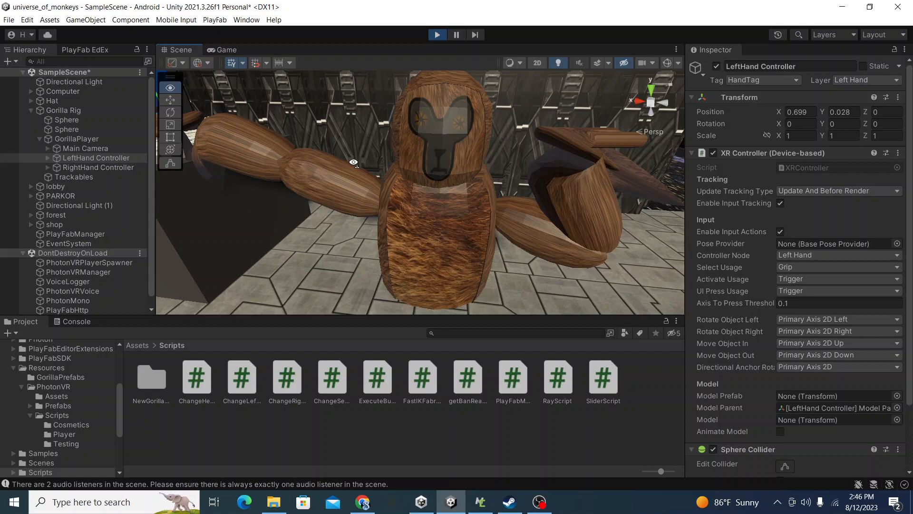
pyautogui.moveTo(353, 163); pyautogui.dragTo(311, 256, button='right')
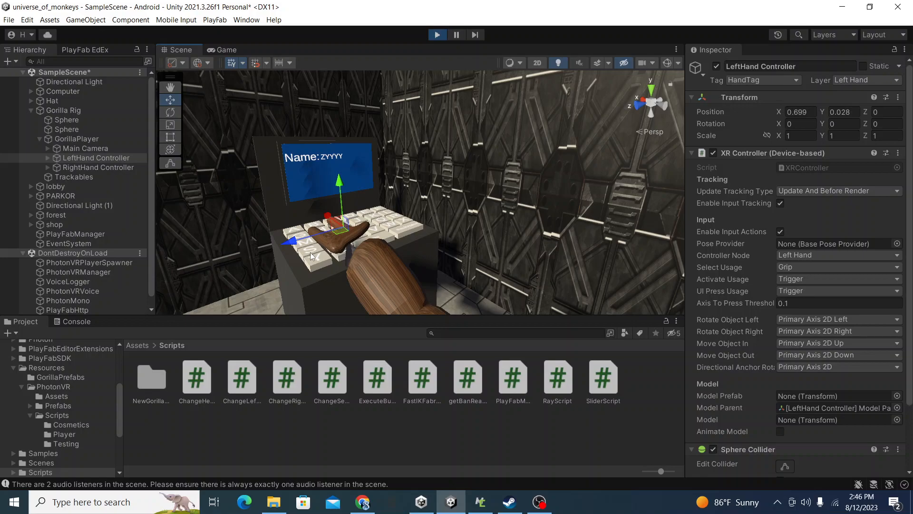
pyautogui.hotkey('ctrl', 'p')
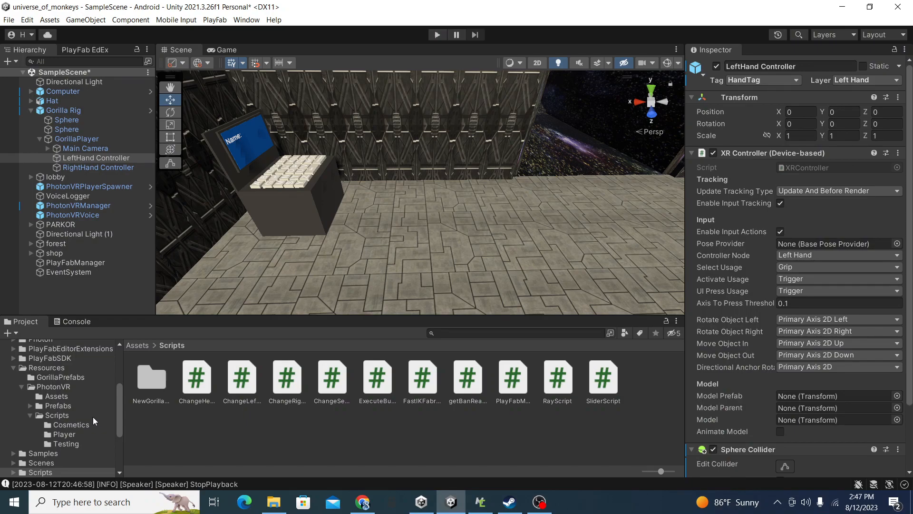
# Step: Open the Player prefab from Resources/PhotonVR and inspect the PlayerName object under main playermodel
pyautogui.click(14, 357)
pyautogui.click(18, 356)
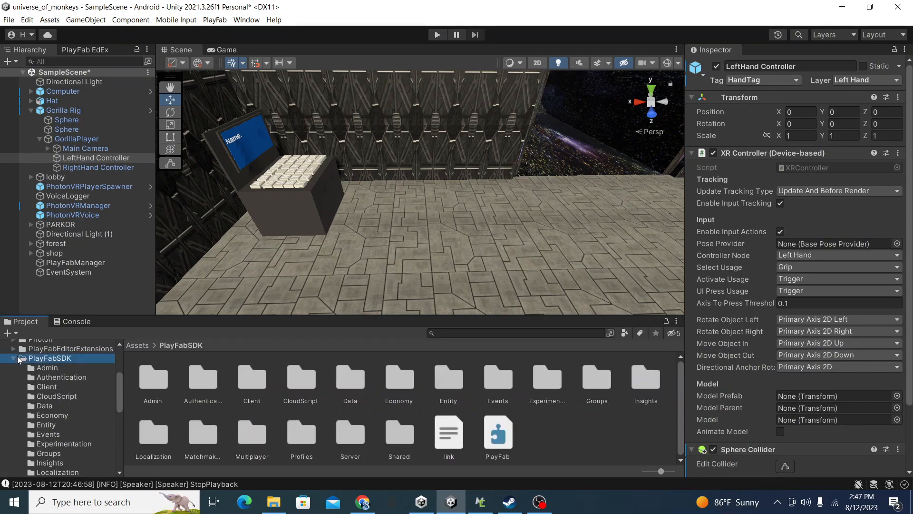
pyautogui.click(18, 358)
pyautogui.click(60, 386)
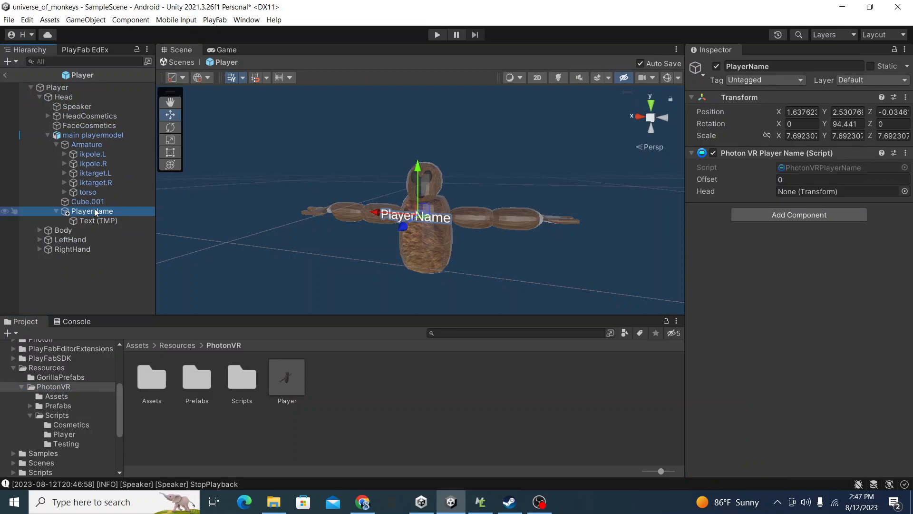
# Step: Start Play mode again and switch back to the Scene view
pyautogui.hotkey('ctrl', 'p')
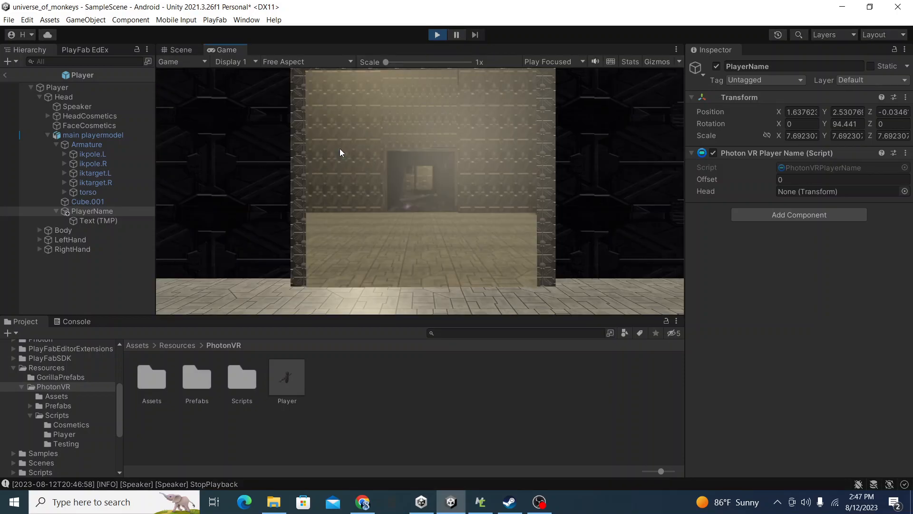
pyautogui.click(177, 50)
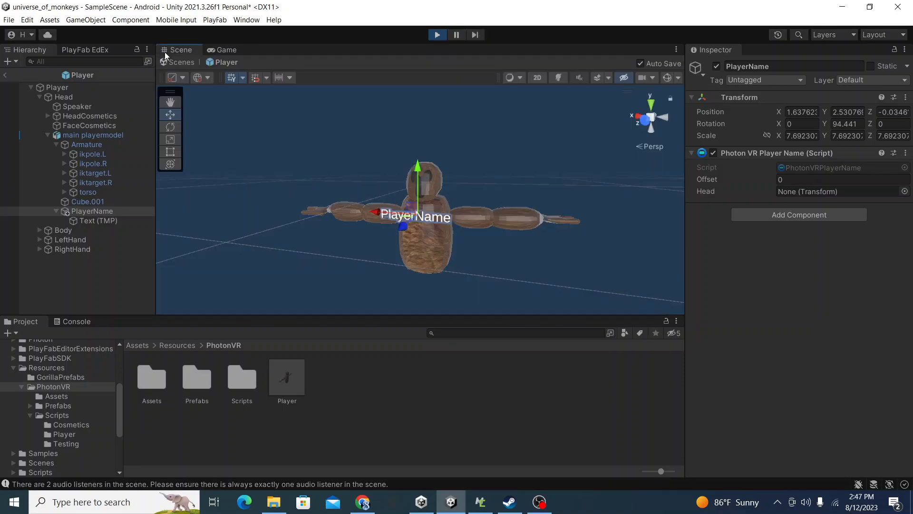